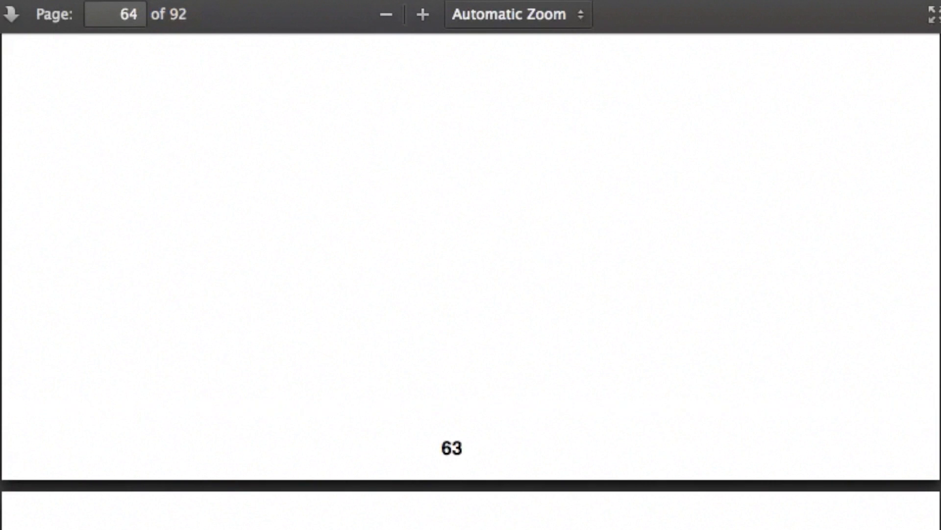
# Scroll the tutorial PDF down to section 3 on running the ESPM app
pyautogui.scroll(-6, 471, 281)
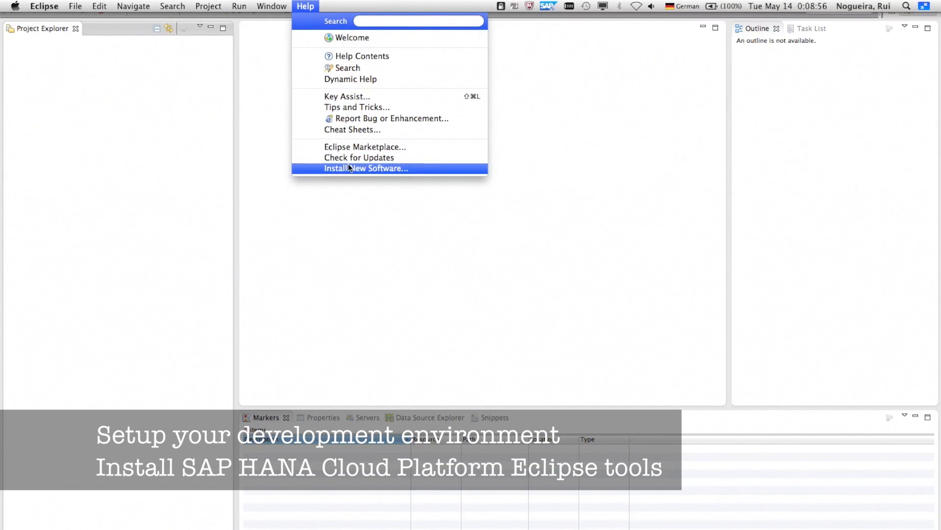
pyautogui.click(349, 167)
pyautogui.click(666, 117)
pyautogui.click(419, 212)
pyautogui.write('https://tools.hana.ondemand.com/juno')
pyautogui.hotkey('shift', 'Tab')
pyautogui.write('Eclipse Tools SAP HANA Cloud Platform')
pyautogui.click(569, 251)
# Install SAP HANA Cloud Tools, accepting the license and the unsigned content warning
pyautogui.click(246, 181)
pyautogui.click(556, 401)
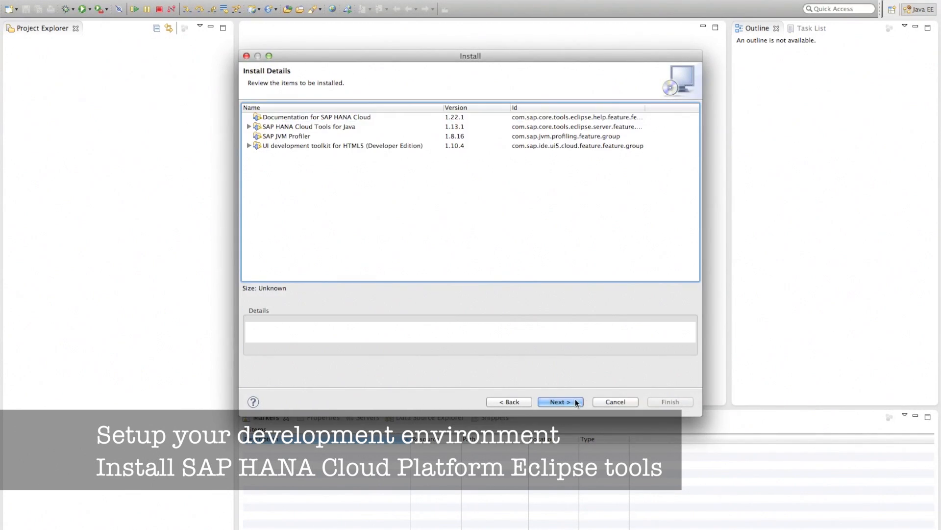
pyautogui.click(577, 401)
pyautogui.click(545, 337)
pyautogui.click(670, 402)
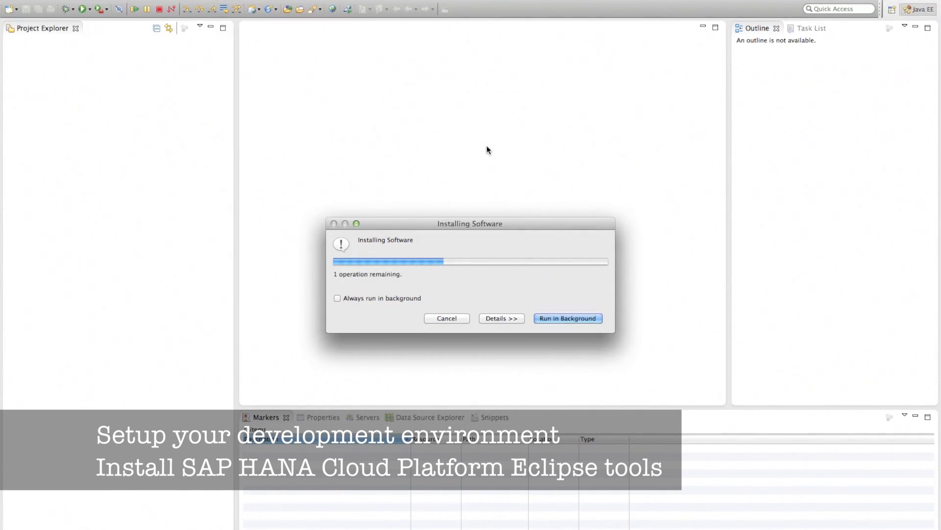
pyautogui.click(576, 309)
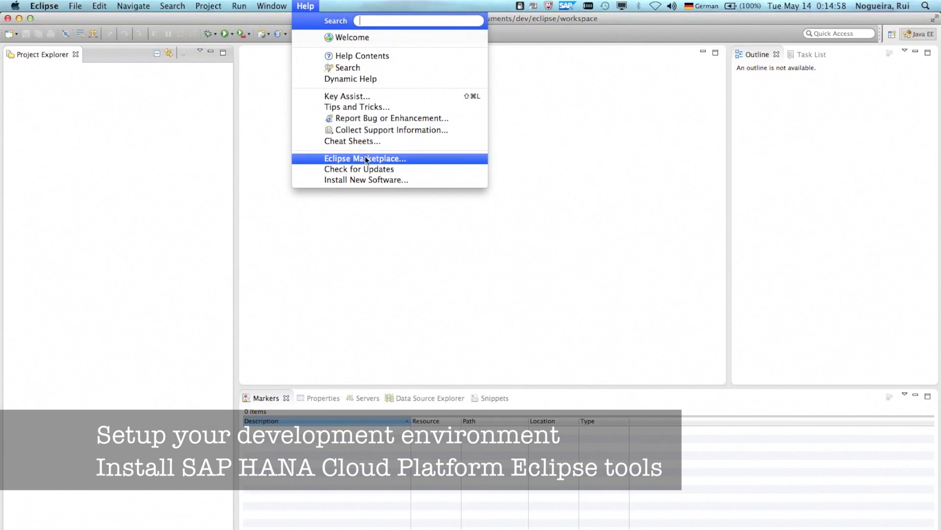
# Find EGit – Git Team Provider in the Marketplace via 'egit', install it, and restart Eclipse
pyautogui.click(366, 158)
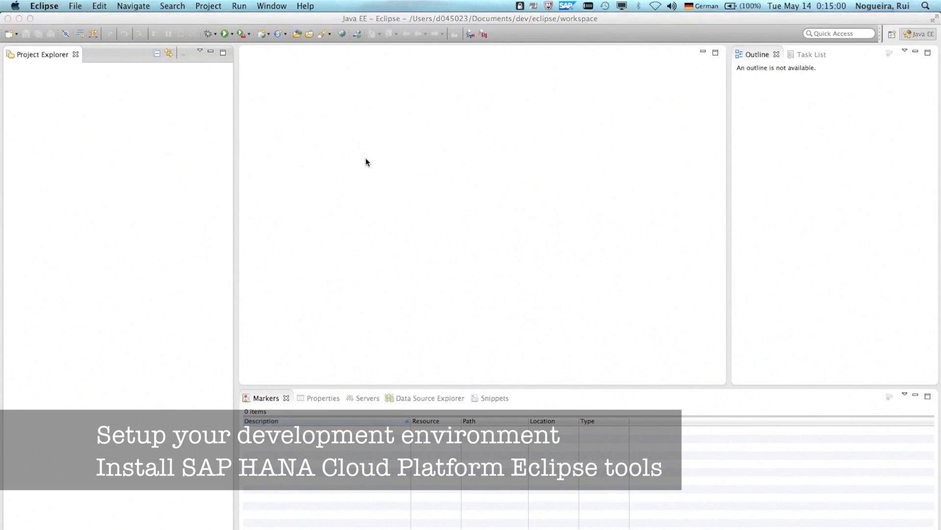
pyautogui.click(387, 87)
pyautogui.write('egit')
pyautogui.press('Return')
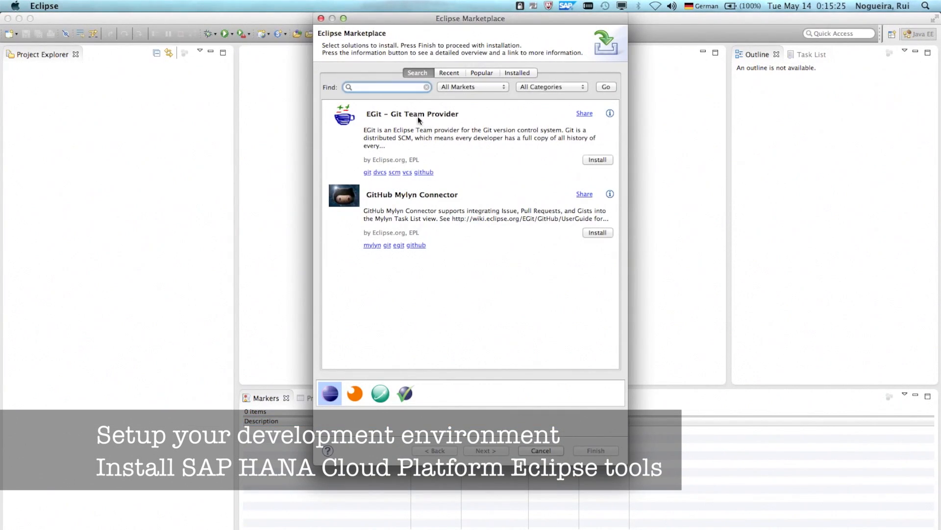
pyautogui.click(598, 159)
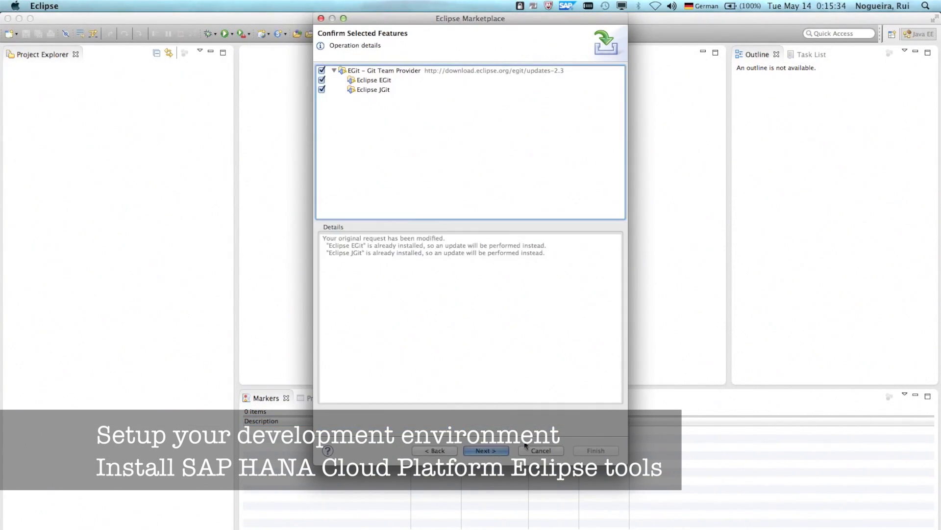
pyautogui.click(493, 450)
pyautogui.click(554, 387)
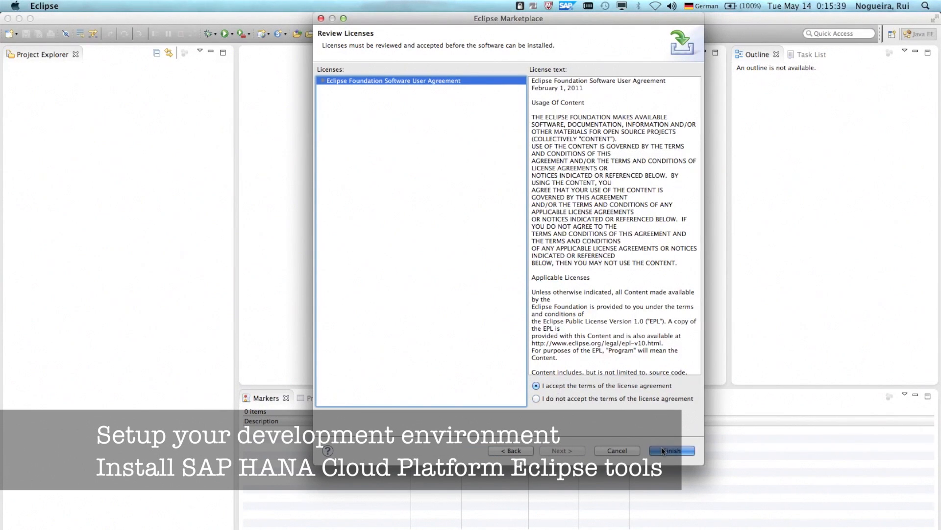
pyautogui.click(661, 449)
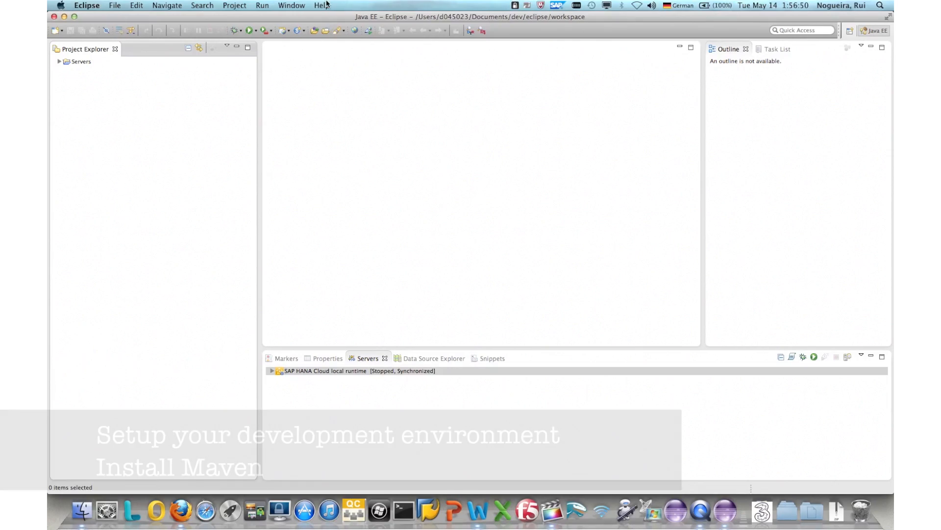
pyautogui.click(321, 5)
# Install the Maven WTP integration from the Marketplace, accept license and security warning, and restart
pyautogui.click(354, 143)
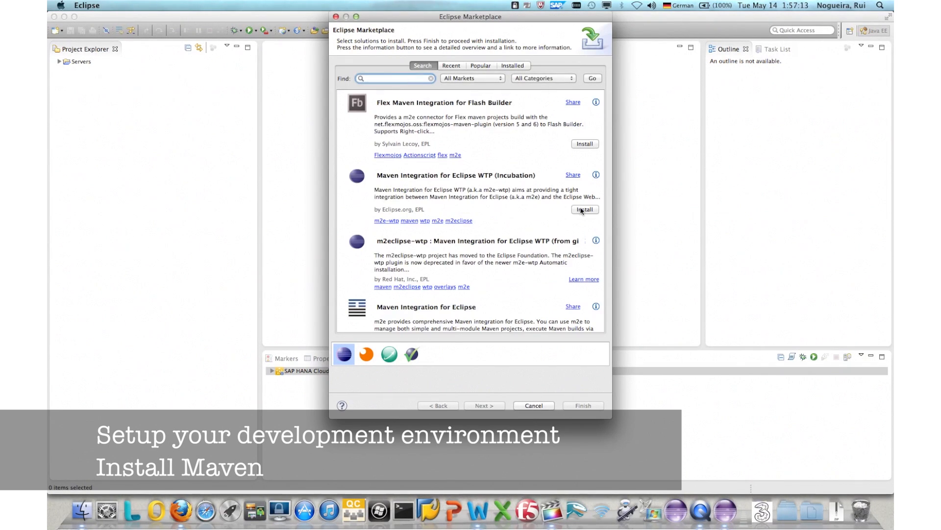
pyautogui.click(582, 210)
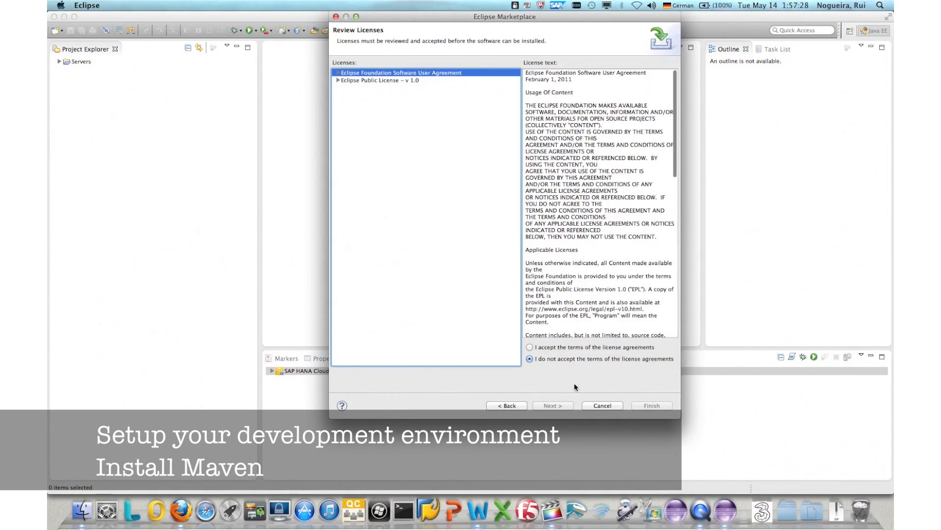
pyautogui.click(558, 347)
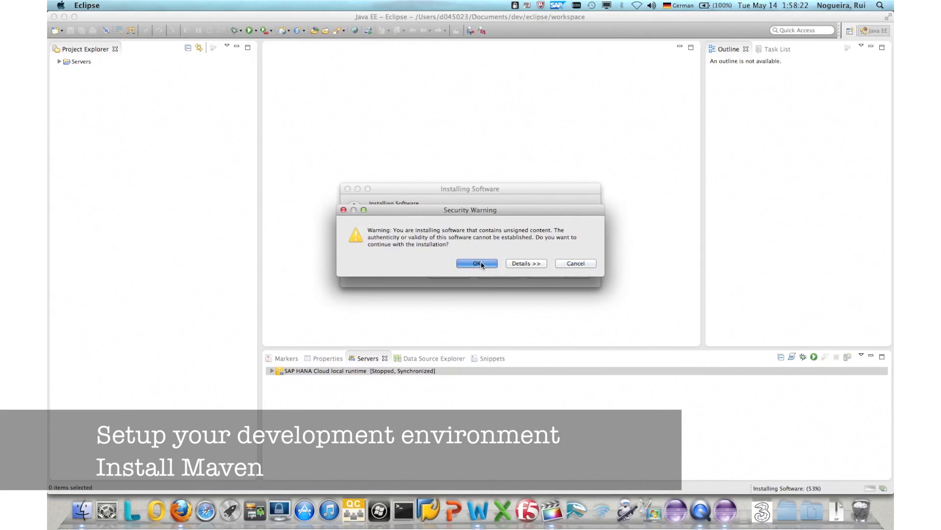
pyautogui.click(481, 264)
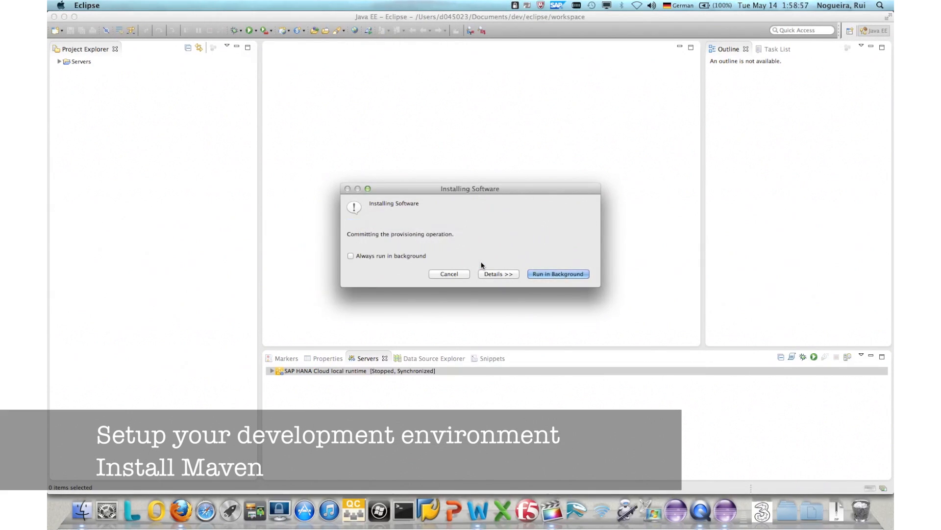
pyautogui.click(572, 261)
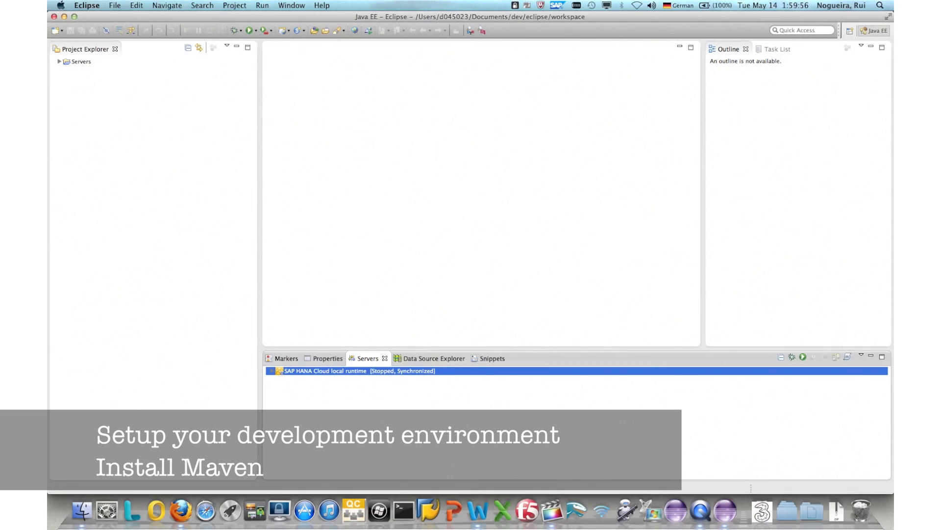
# Check the Maven User Settings page in Preferences
pyautogui.click(87, 5)
pyautogui.click(101, 31)
pyautogui.click(324, 171)
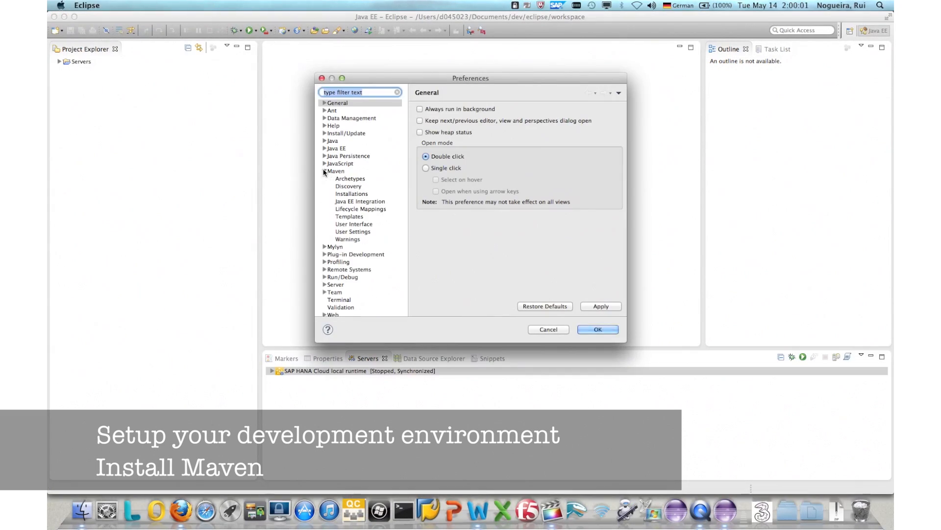
pyautogui.click(353, 231)
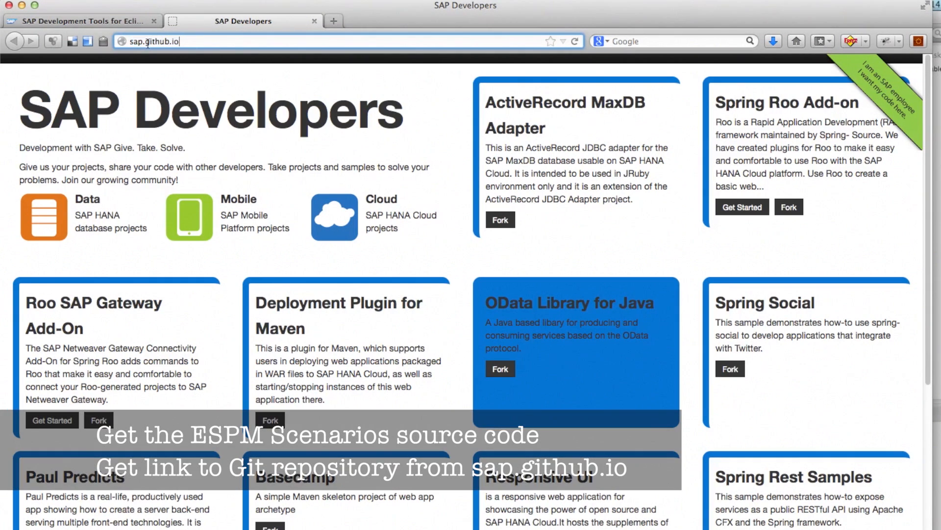
# Open the SAP cloud-espm-scenarios repository on GitHub
pyautogui.scroll(-5, 282, 130)
pyautogui.moveTo(486, 406); pyautogui.dragTo(569, 439)
pyautogui.click(500, 515)
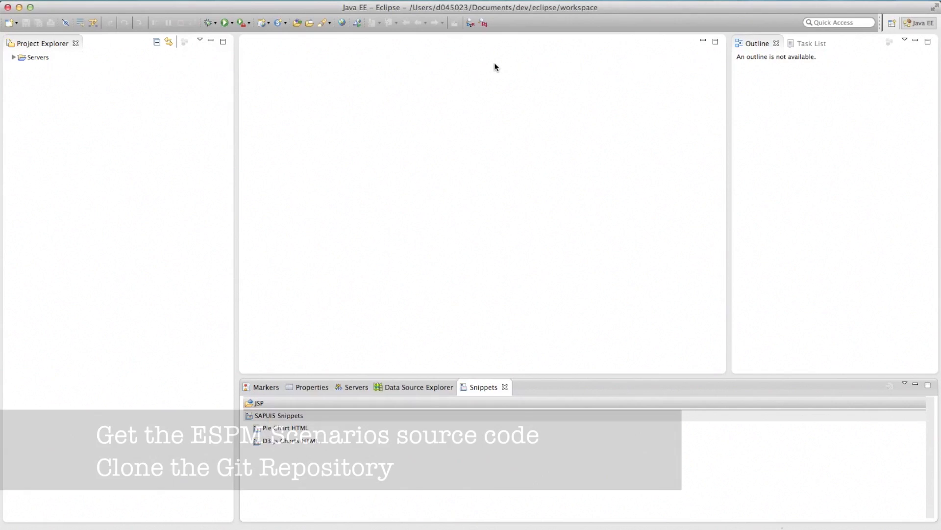
# Clone cloud-espm-scenarios with all branches from the Git Repositories view and expand its working directory
pyautogui.press('super+3')
pyautogui.write('git')
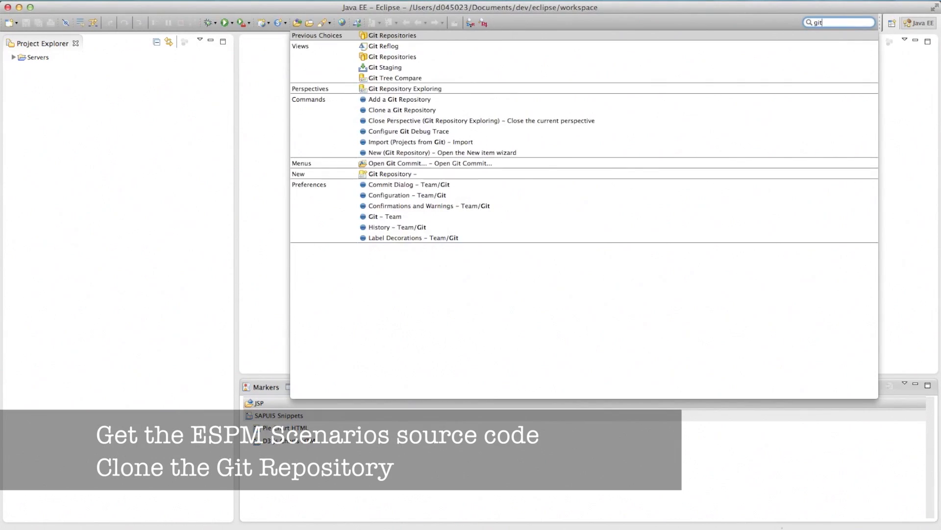
pyautogui.click(392, 57)
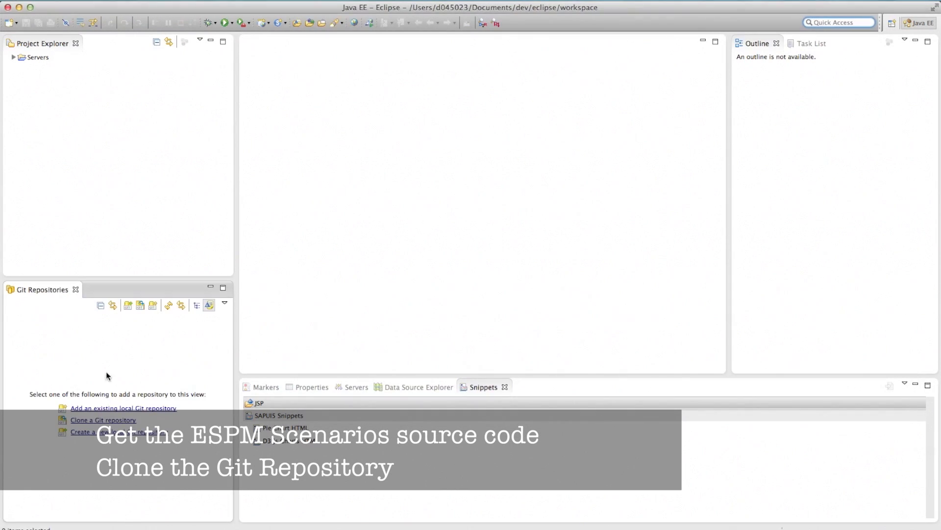
pyautogui.click(99, 421)
pyautogui.click(475, 360)
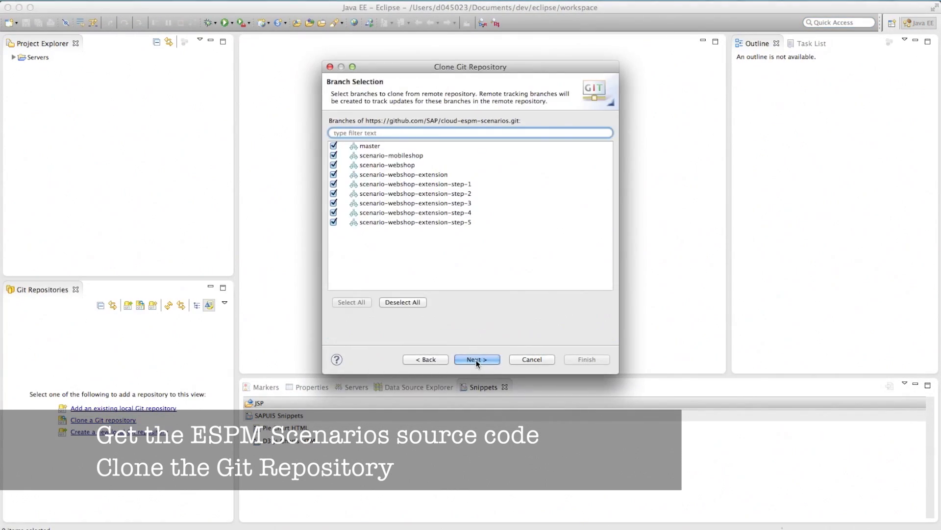
pyautogui.click(475, 360)
pyautogui.click(586, 359)
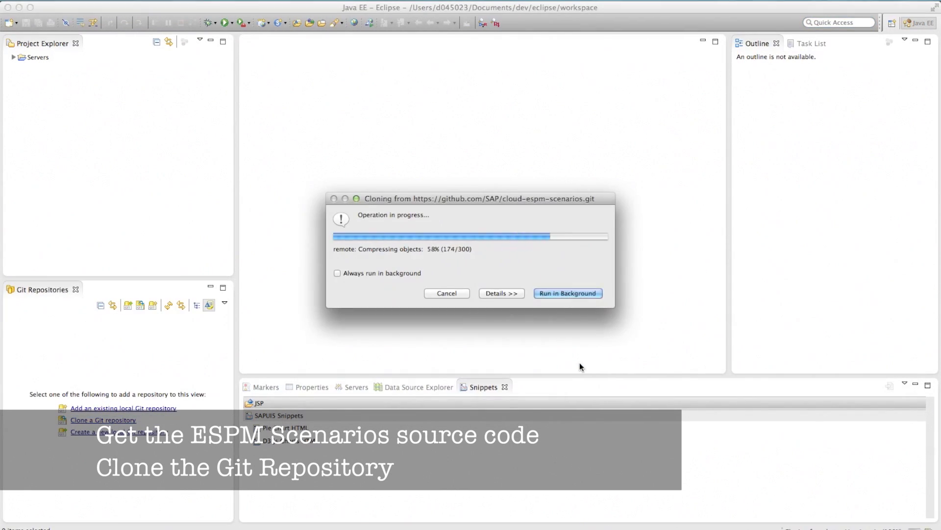
pyautogui.click(22, 363)
# In pom.xml source, replace /dev and C:/dev with the local Documents/dev path in both properties
pyautogui.click(55, 403)
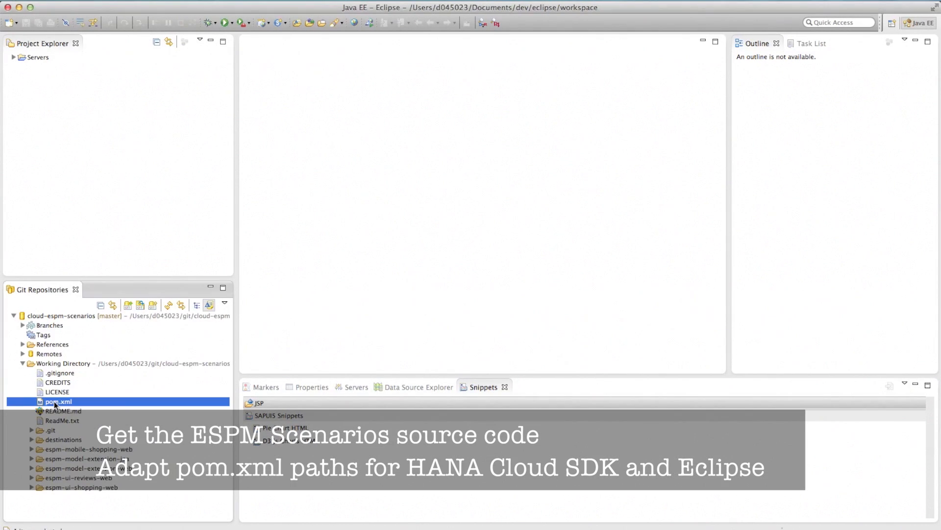
pyautogui.click(454, 360)
pyautogui.click(376, 301)
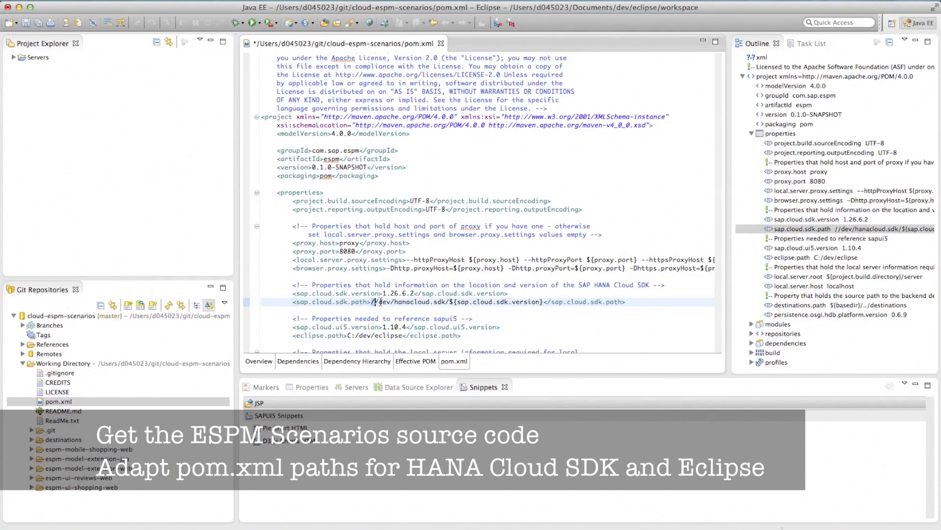
pyautogui.hotkey('ctrl', 'v')
pyautogui.moveTo(348, 335); pyautogui.dragTo(371, 335)
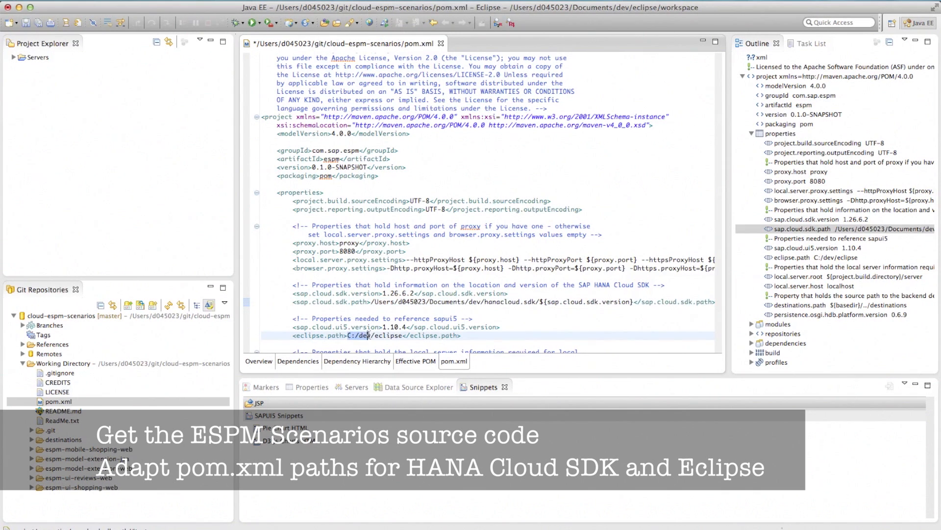
pyautogui.press('super+v')
pyautogui.scroll(-3, 370, 321)
pyautogui.scroll(-5, 371, 321)
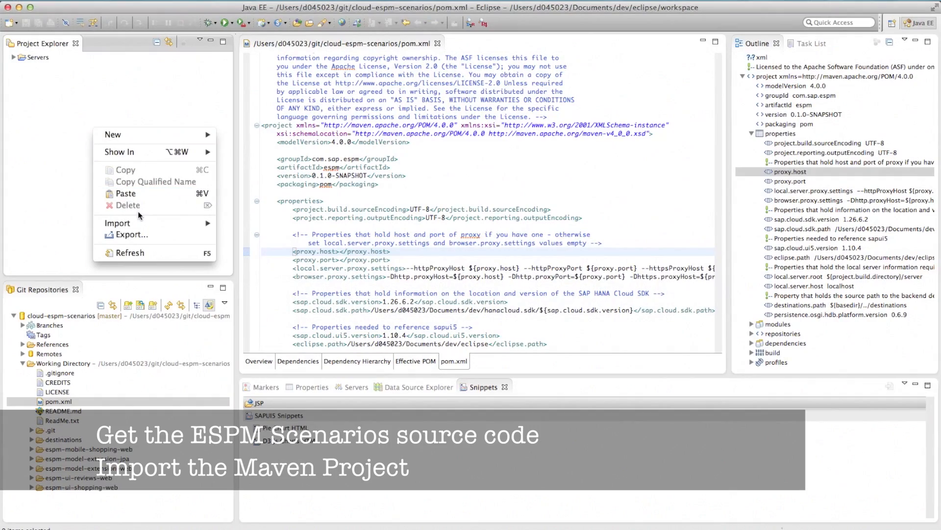
# Import Existing Maven Projects with cloud-espm-scenarios as the root directory
pyautogui.moveTo(147, 225)
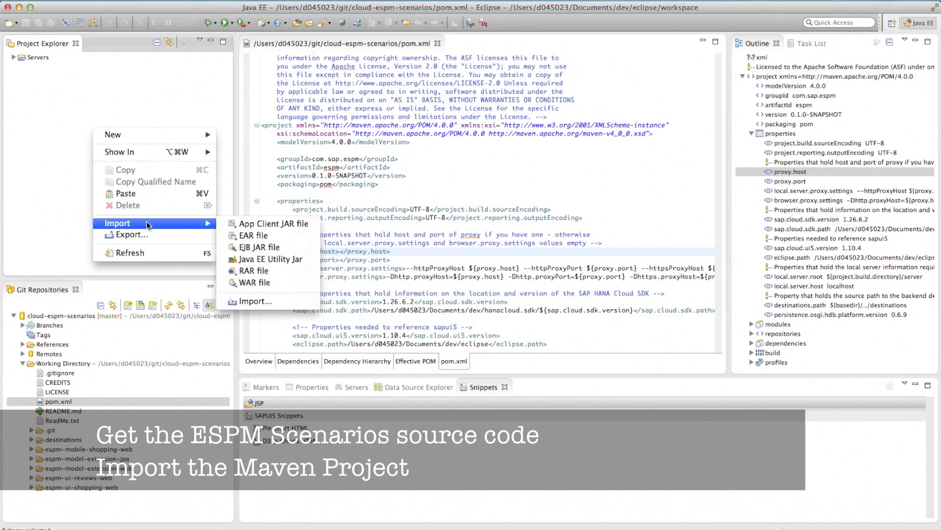
pyautogui.click(251, 302)
pyautogui.click(340, 235)
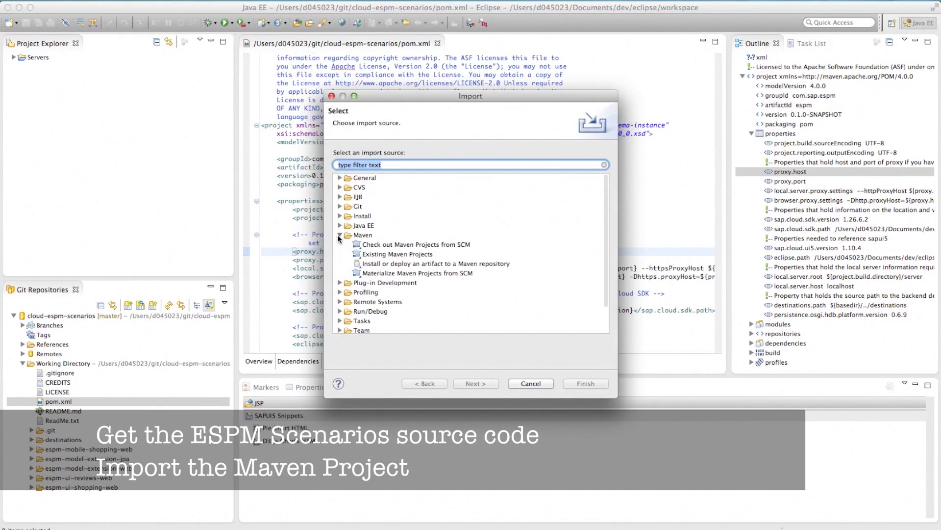
pyautogui.click(376, 254)
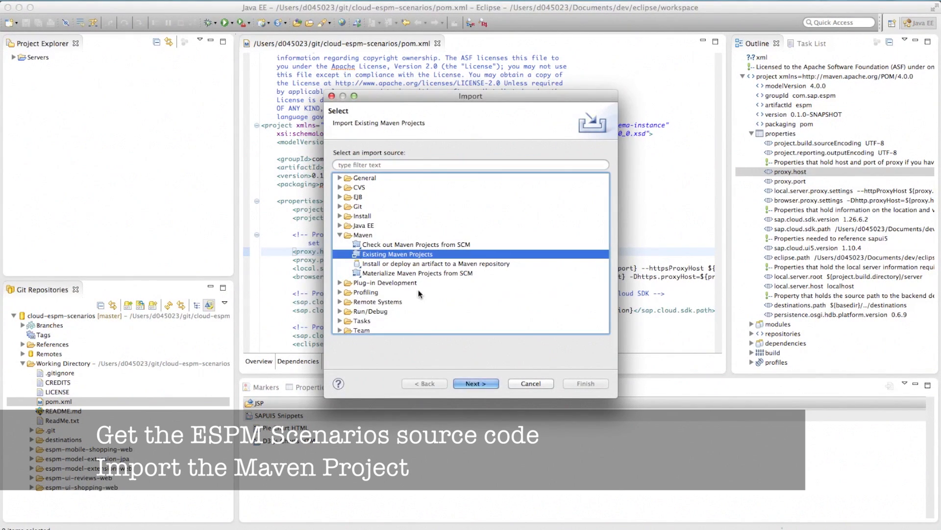
pyautogui.click(475, 384)
pyautogui.click(650, 153)
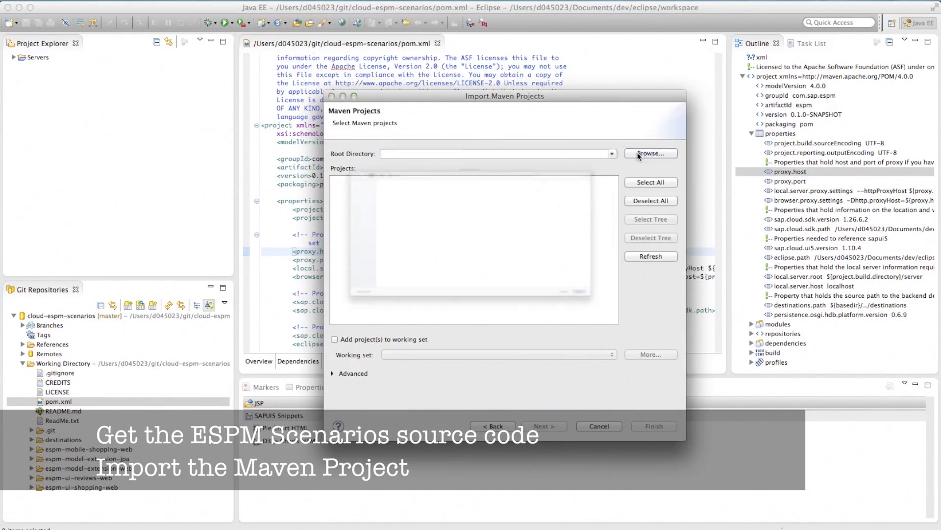
pyautogui.click(287, 101)
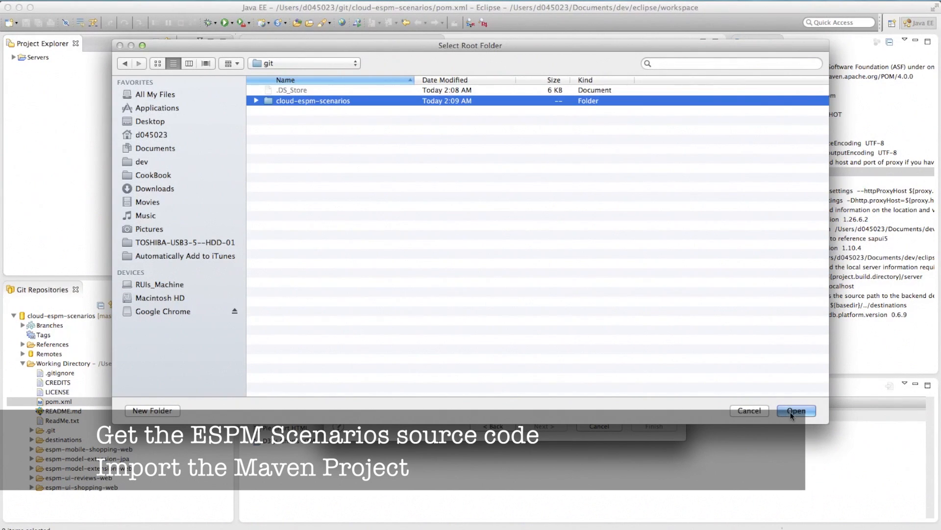
pyautogui.click(795, 410)
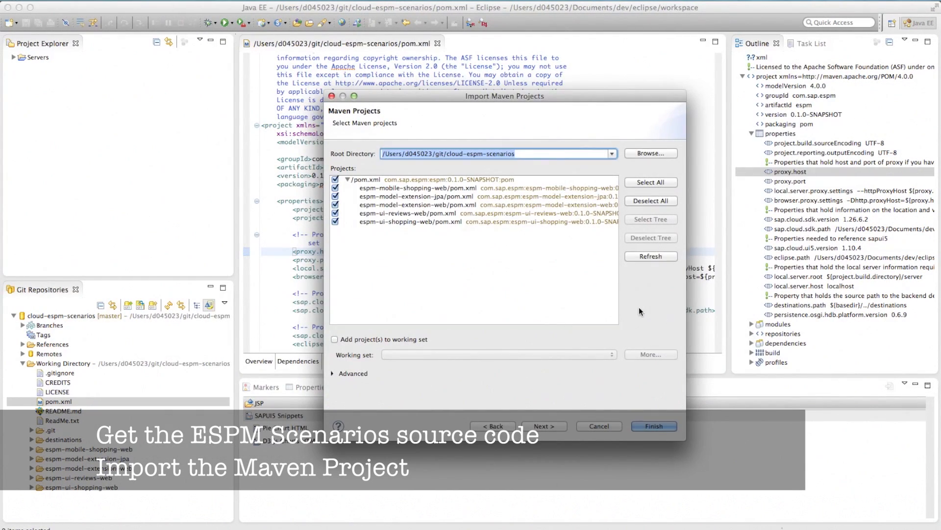
pyautogui.click(654, 425)
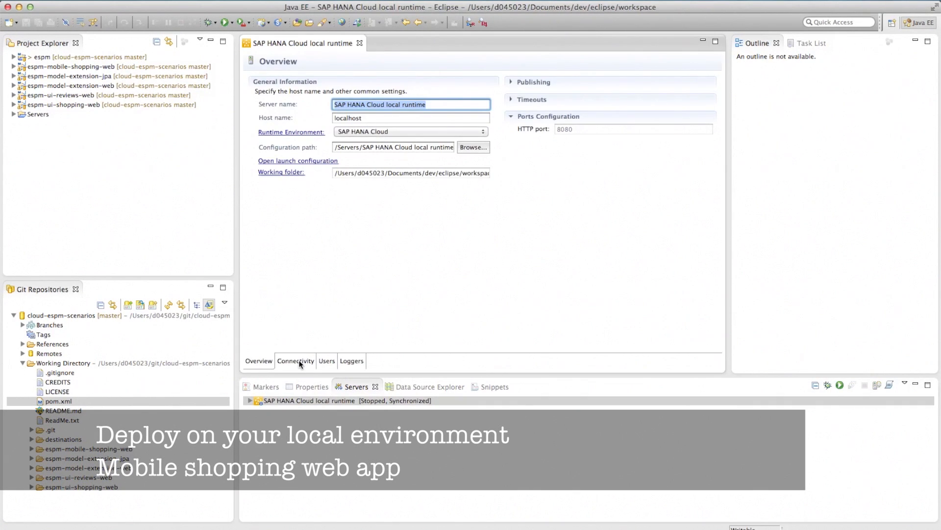
# Import the abapbackend destination on the local runtime's Connectivity tab
pyautogui.click(302, 362)
pyautogui.click(371, 141)
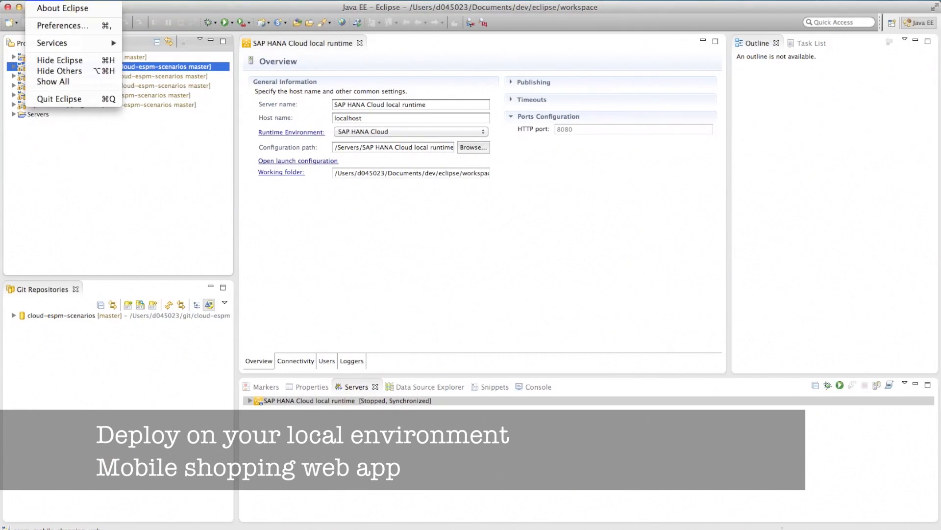
# Set Chrome as the external web browser in General > Web Browser preferences
pyautogui.click(56, 24)
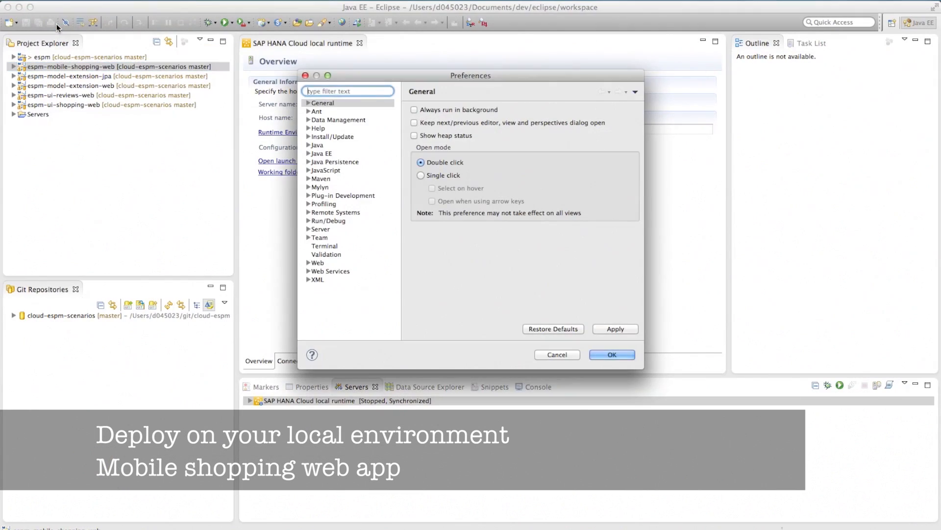
pyautogui.click(308, 103)
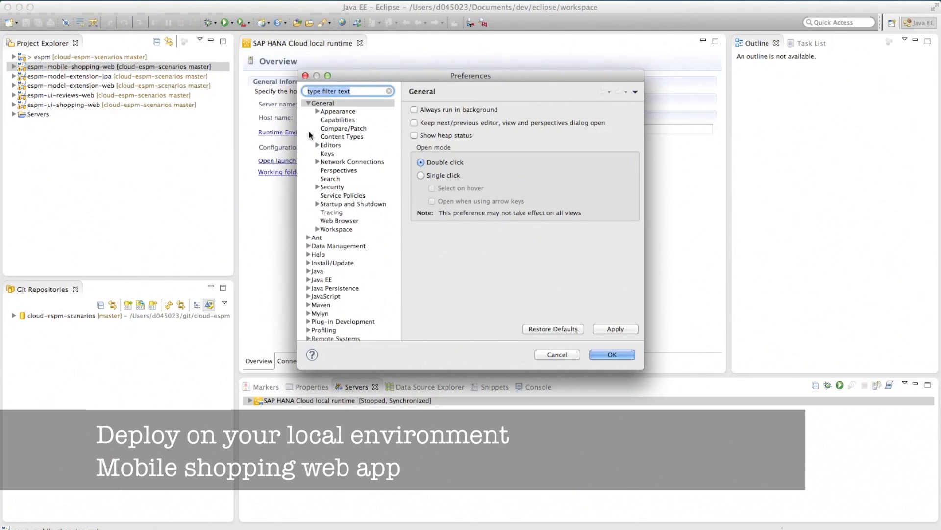
pyautogui.click(327, 221)
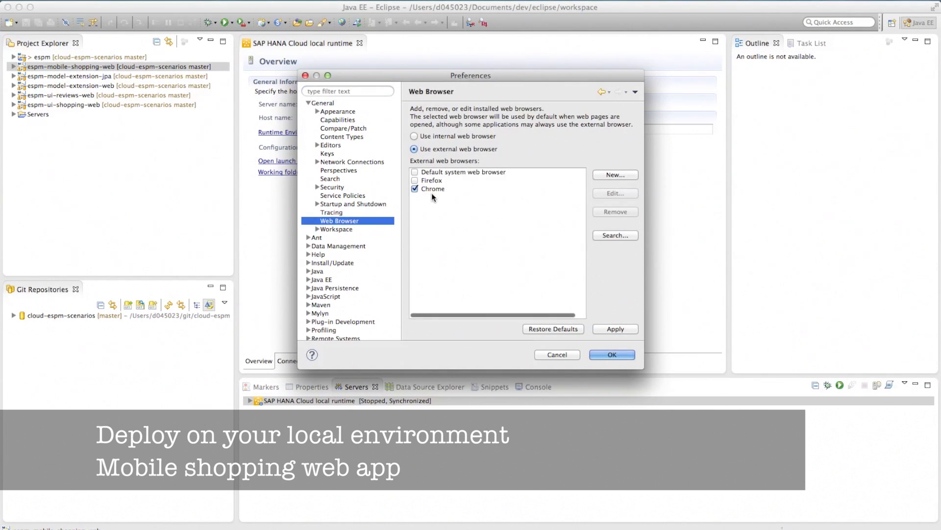
pyautogui.click(612, 356)
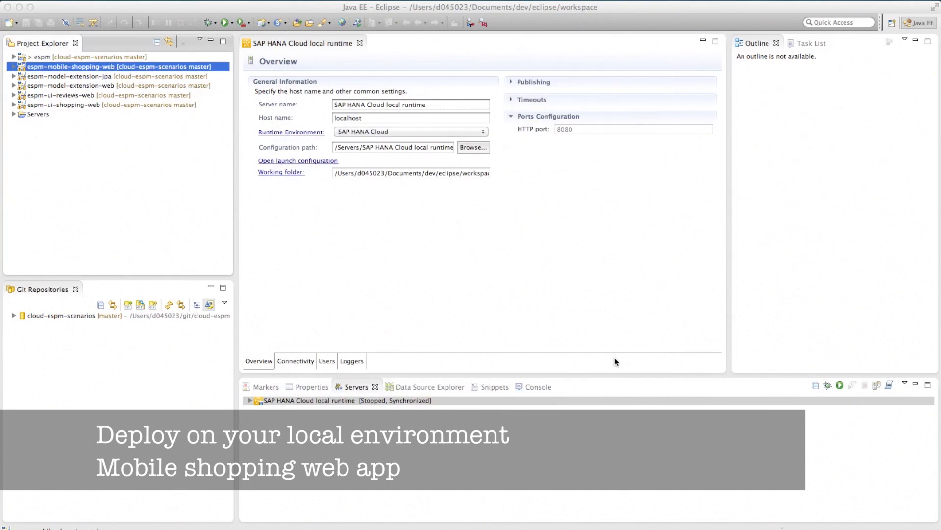
# Choose Run on Server for the espm-mobile-shopping-web project
pyautogui.rightClick(42, 66)
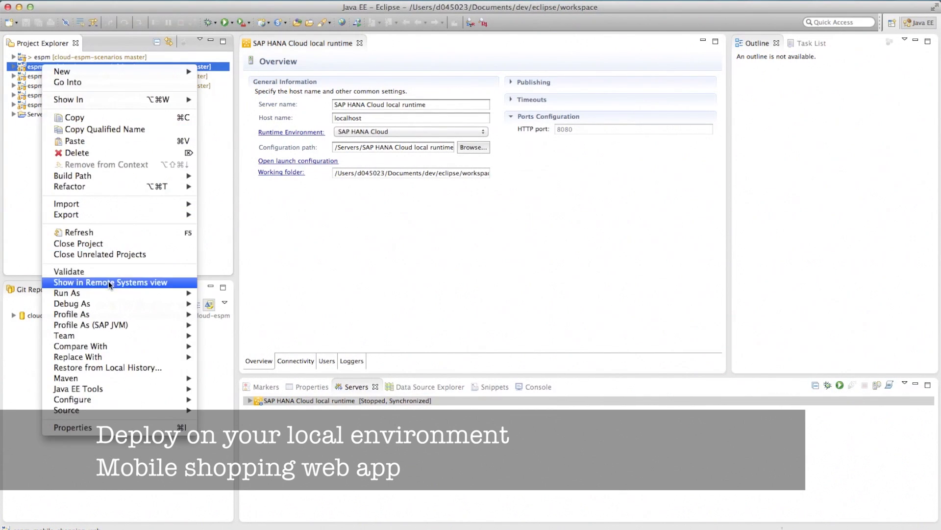
pyautogui.moveTo(112, 294)
pyautogui.click(213, 296)
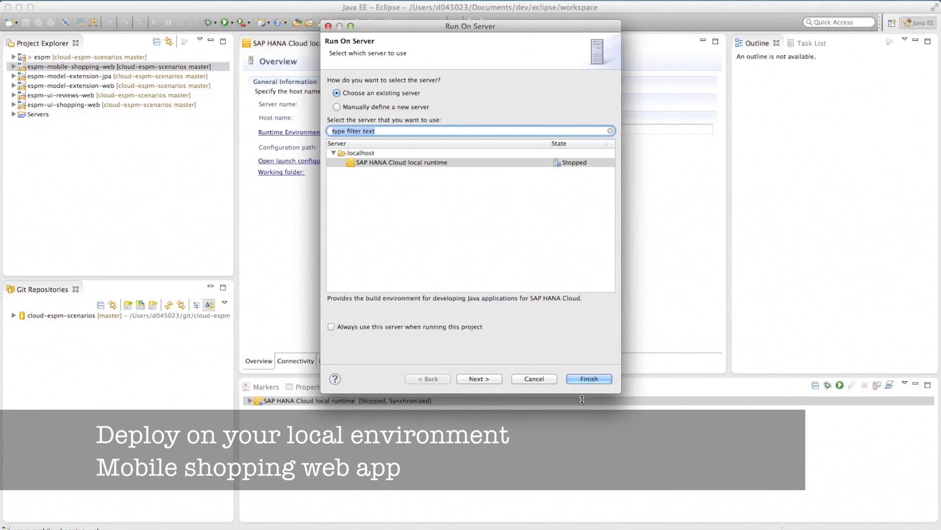
# Deploy espm-mobile-shopping-web to the existing local runtime, then expand cloud-espm-scenarios in Git Repositories
pyautogui.click(587, 378)
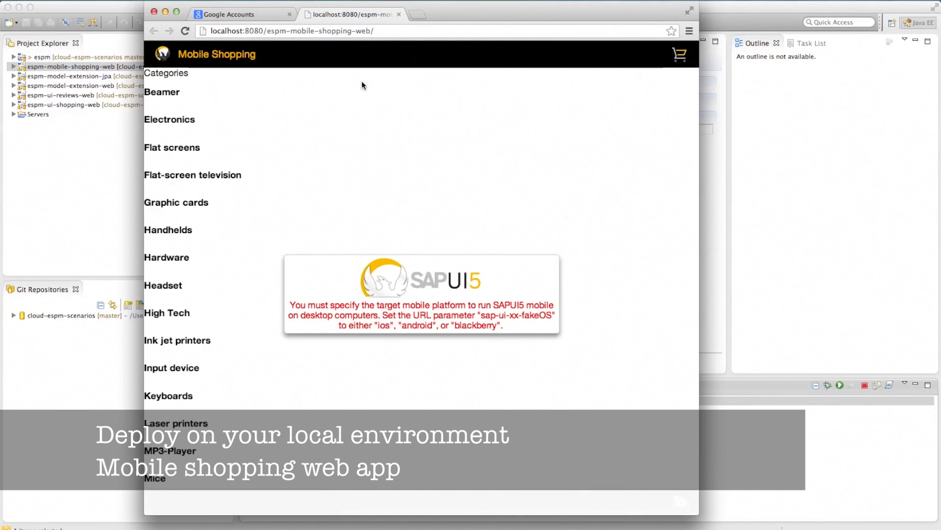
pyautogui.click(14, 314)
pyautogui.click(13, 314)
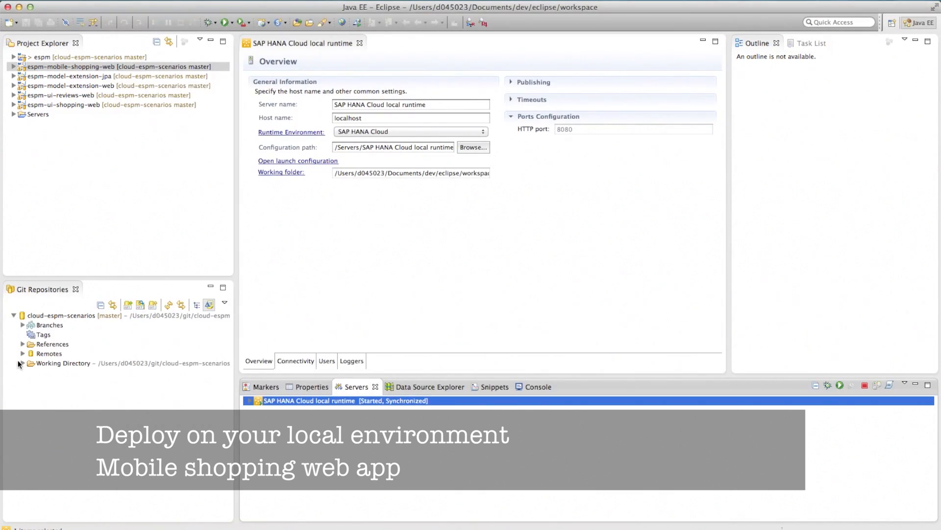
# Copy the ?sap-ui-xx-fakeOS=ios parameter from ReadMe.txt in the Working Directory
pyautogui.click(22, 362)
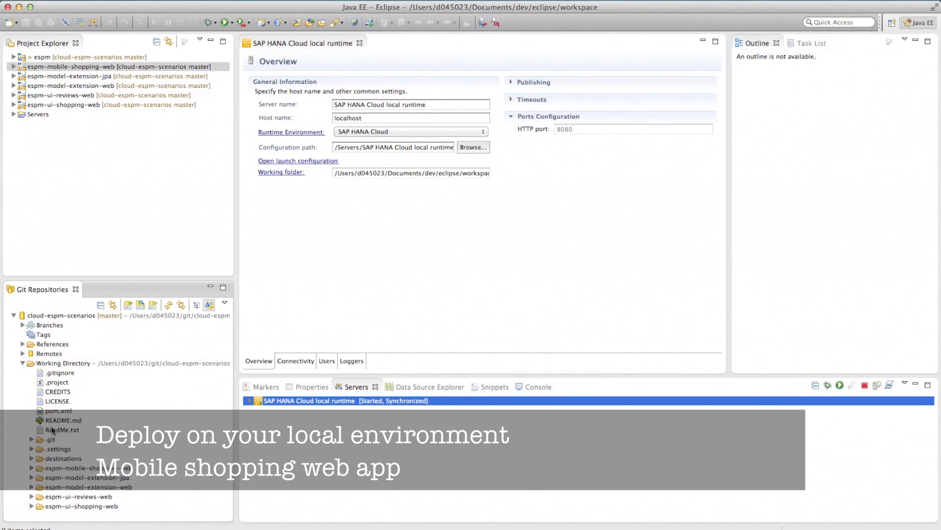
pyautogui.doubleClick(52, 430)
pyautogui.scroll(-15, 335, 251)
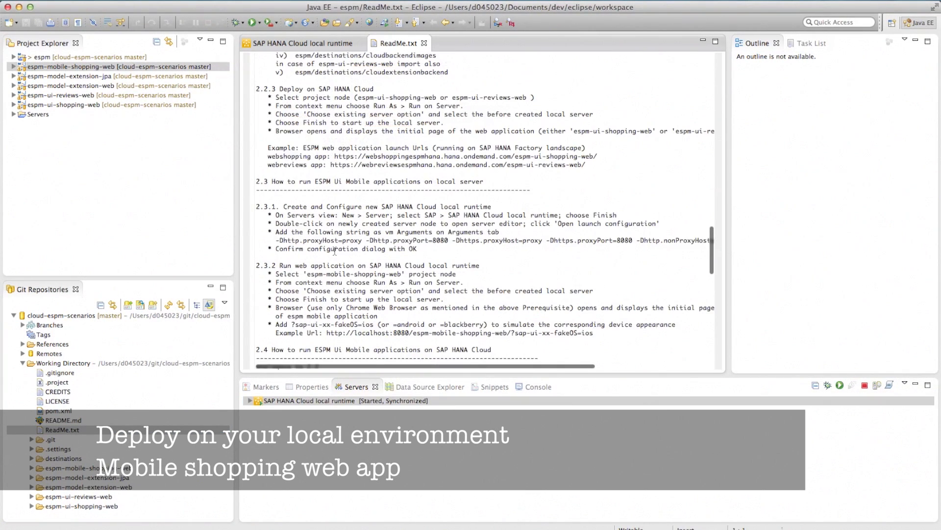
pyautogui.moveTo(291, 324); pyautogui.dragTo(375, 324)
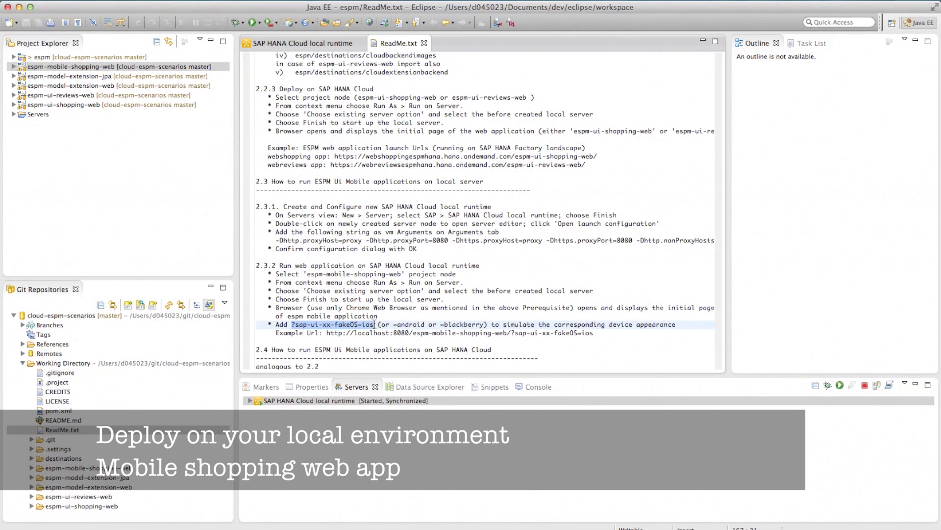
pyautogui.rightClick(360, 329)
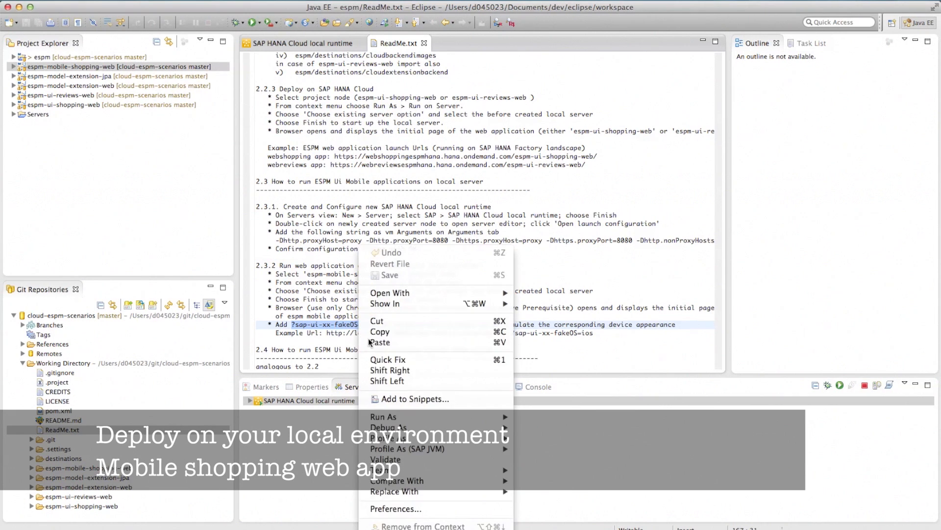
pyautogui.click(375, 335)
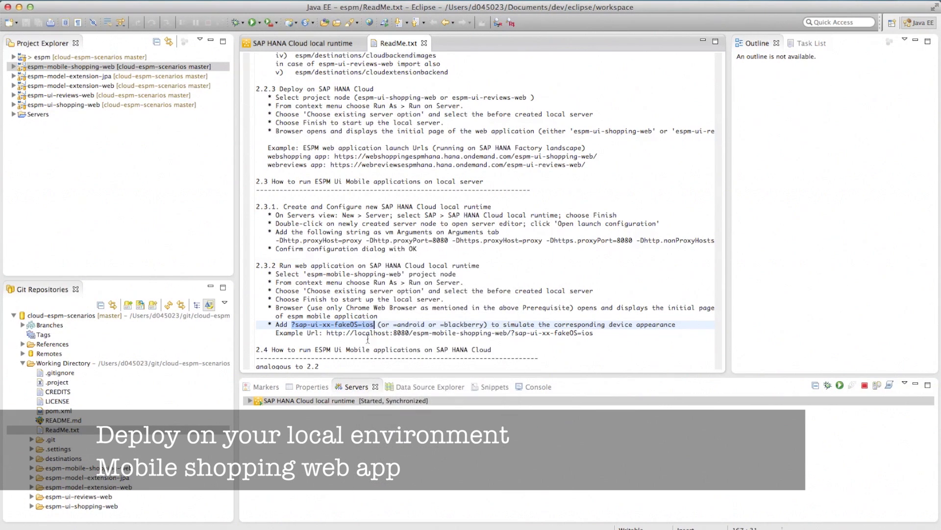
# Reload the shopping app in Chrome with ?sap-ui-xx-fakeOS=ios appended to the URL
pyautogui.press('super+Tab')
pyautogui.click(387, 31)
pyautogui.click(387, 30)
pyautogui.press('super+v')
pyautogui.press('Return')
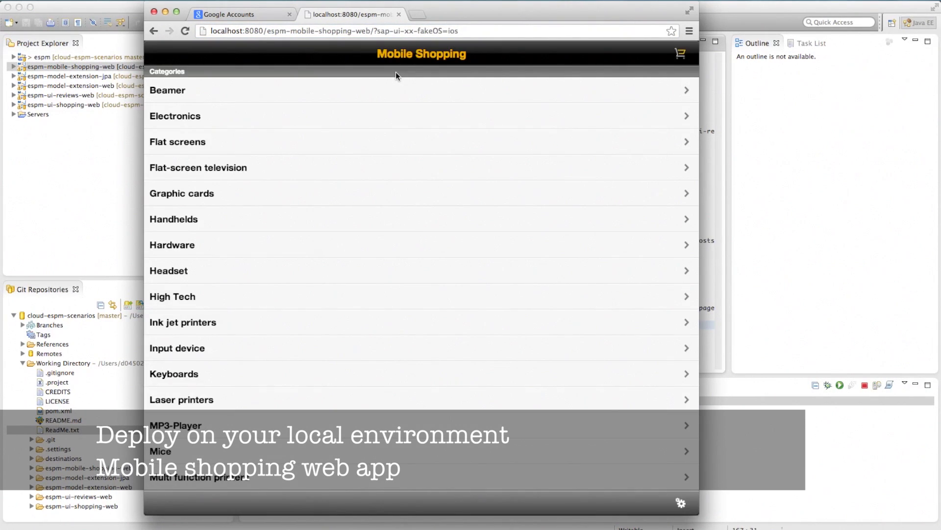
# Add the Smart Design product from the Software category to the cart and check its entry
pyautogui.click(373, 246)
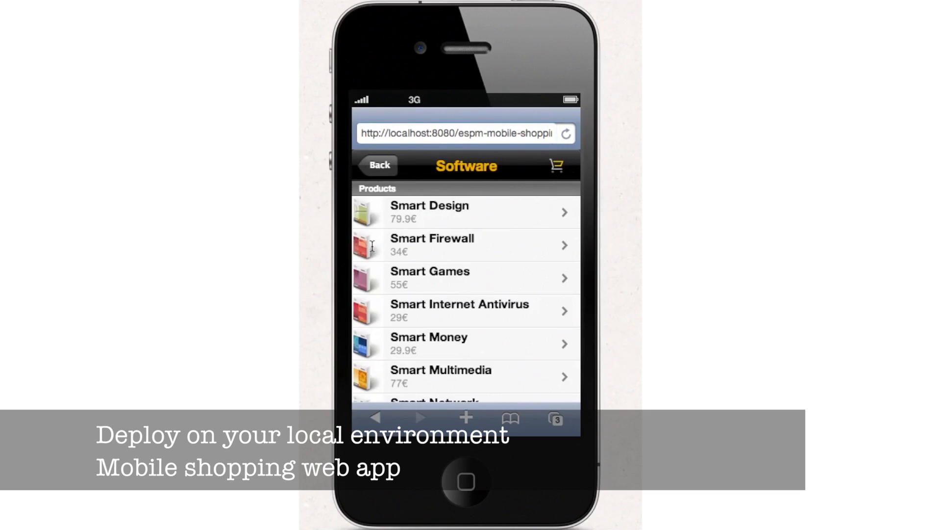
pyautogui.click(392, 203)
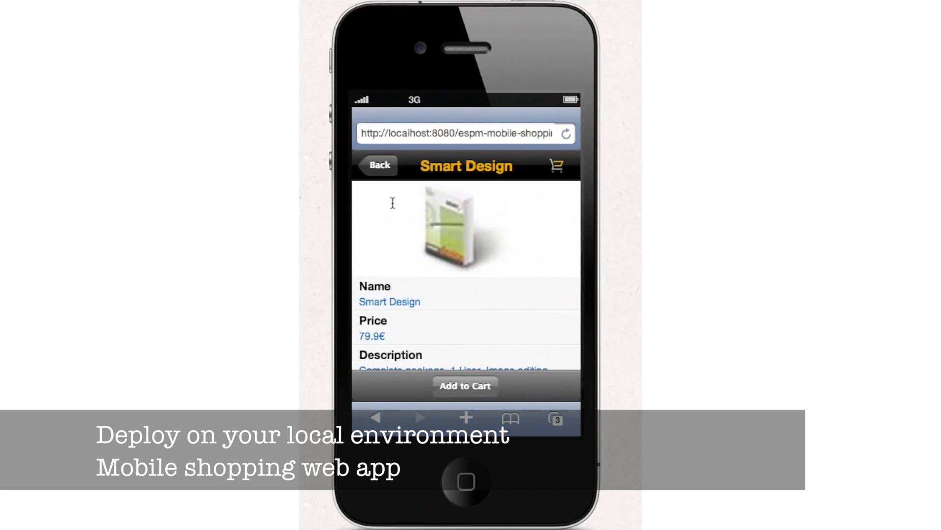
pyautogui.click(455, 390)
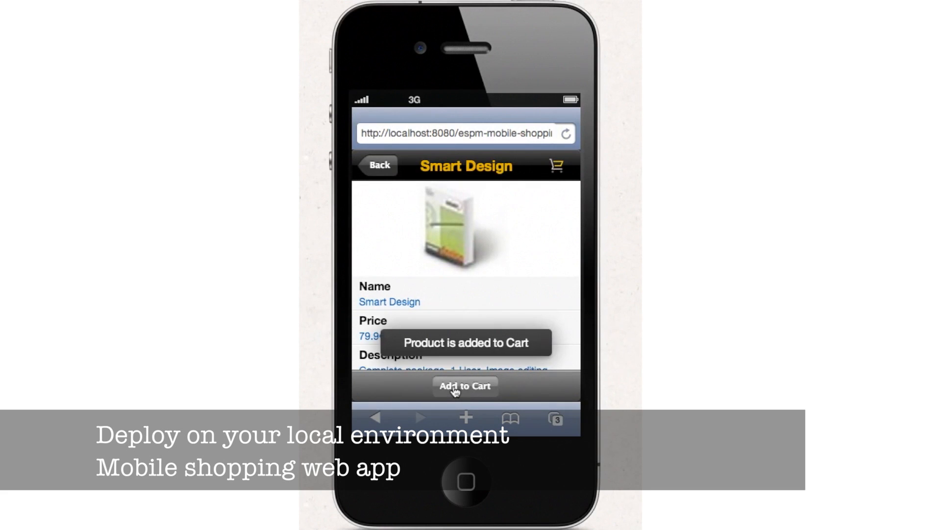
pyautogui.click(555, 166)
pyautogui.click(474, 202)
pyautogui.click(380, 165)
# Begin checkout as an existing customer by submitting the customer's e-mail address
pyautogui.click(542, 386)
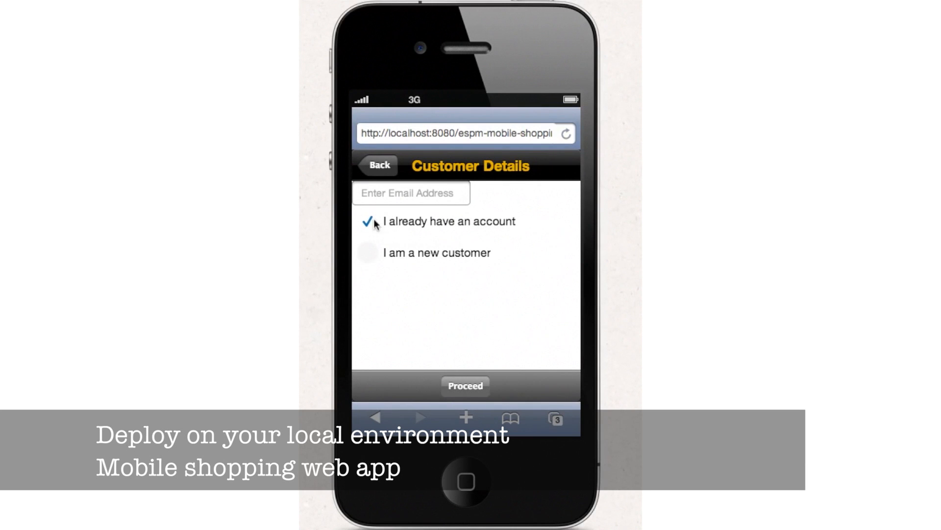
pyautogui.click(374, 192)
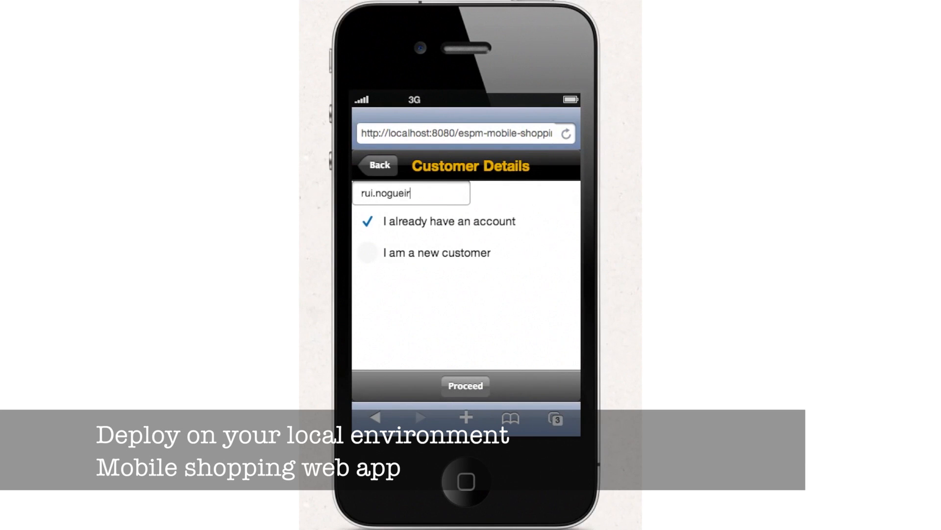
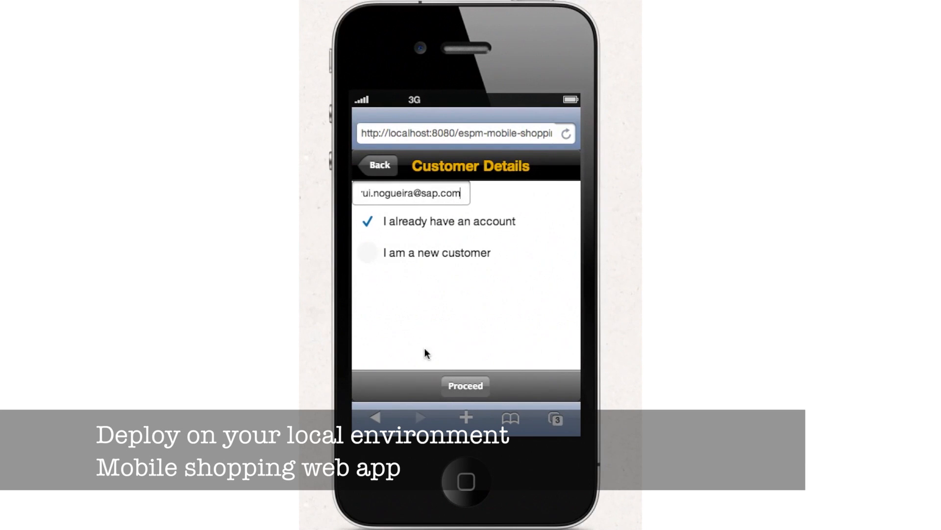
pyautogui.click(473, 388)
# Enter a dummy card number and security code, then place the order
pyautogui.click(514, 293)
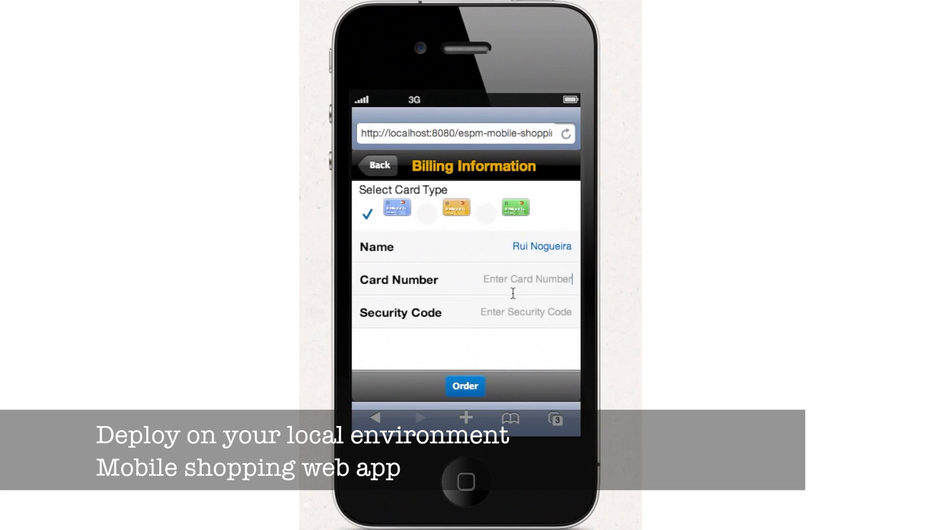
pyautogui.write('NoRealData')
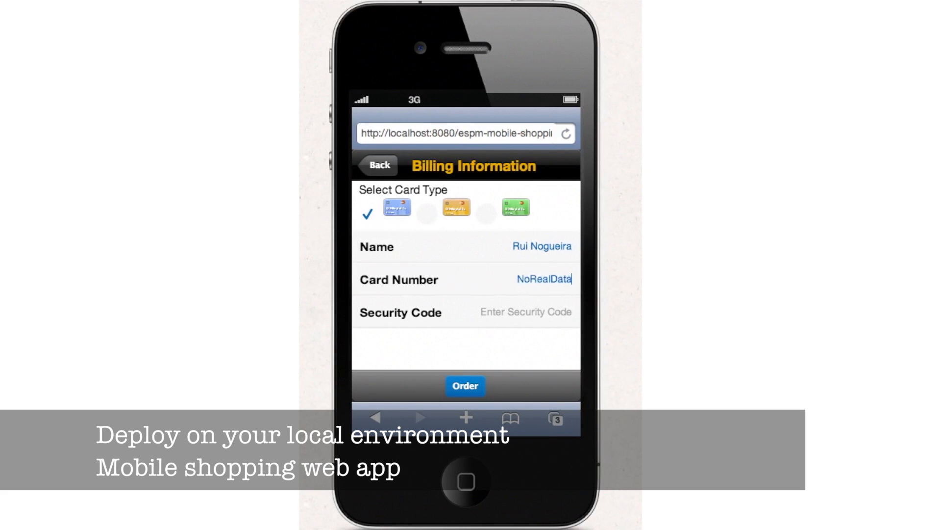
pyautogui.write('Please!')
pyautogui.click(551, 310)
pyautogui.write('123')
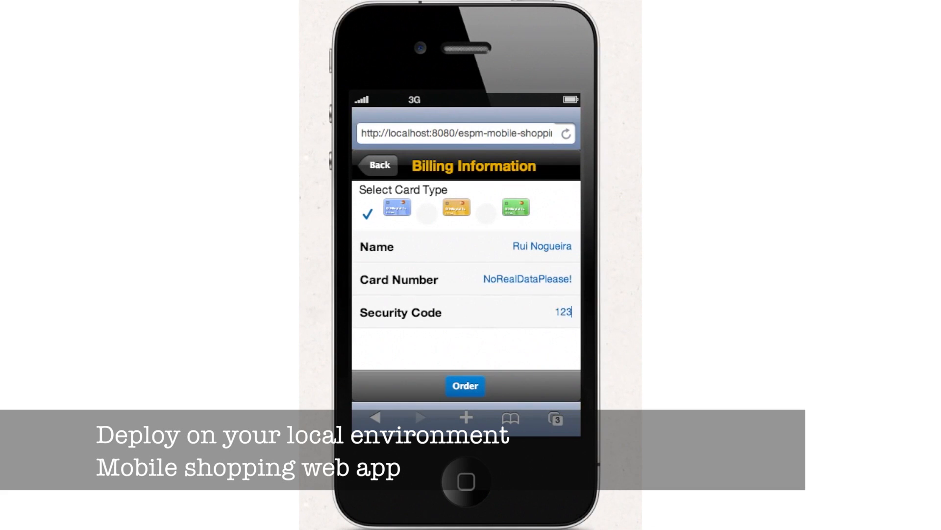
pyautogui.click(470, 386)
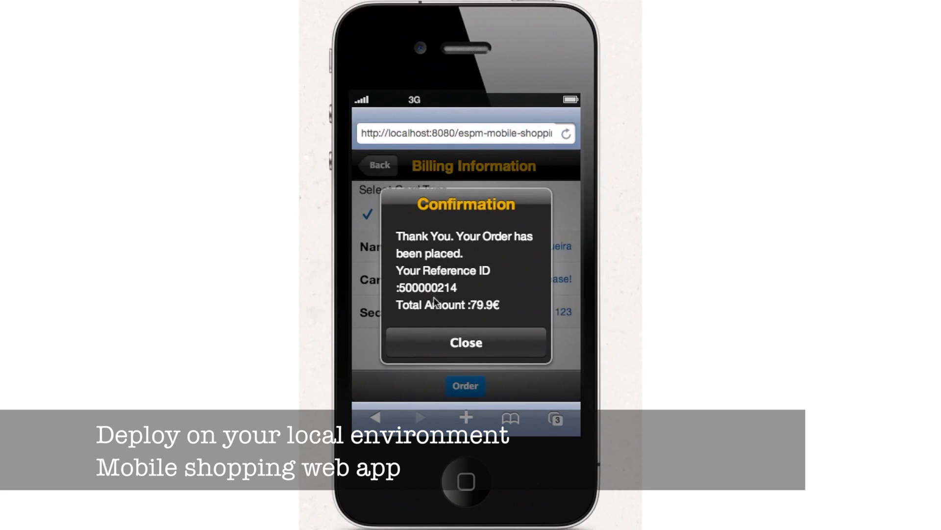
# Dismiss the order confirmation and switch the app's data source to ABAP Gateway
pyautogui.click(461, 344)
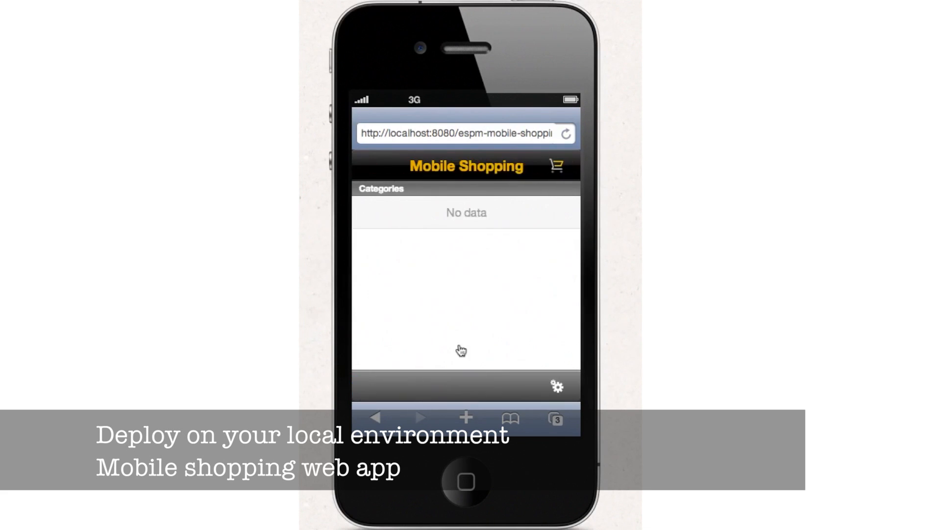
pyautogui.click(557, 387)
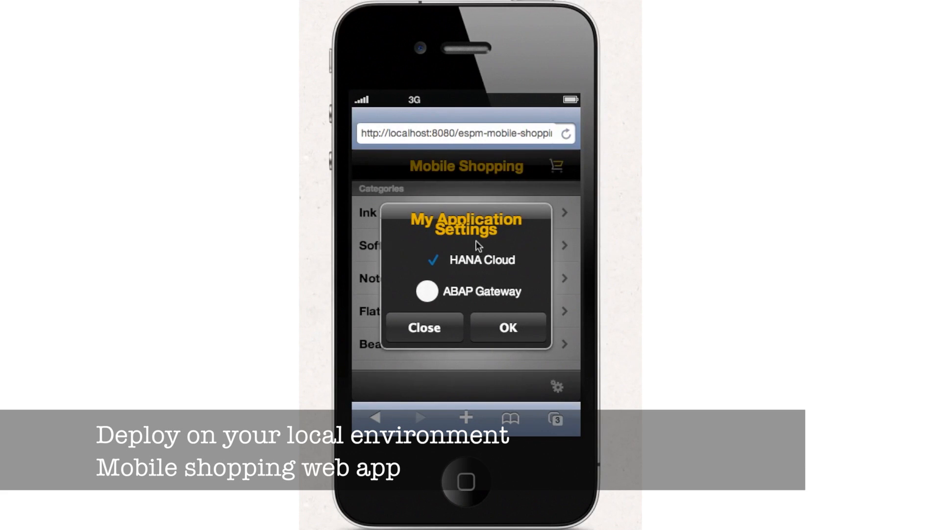
pyautogui.click(425, 294)
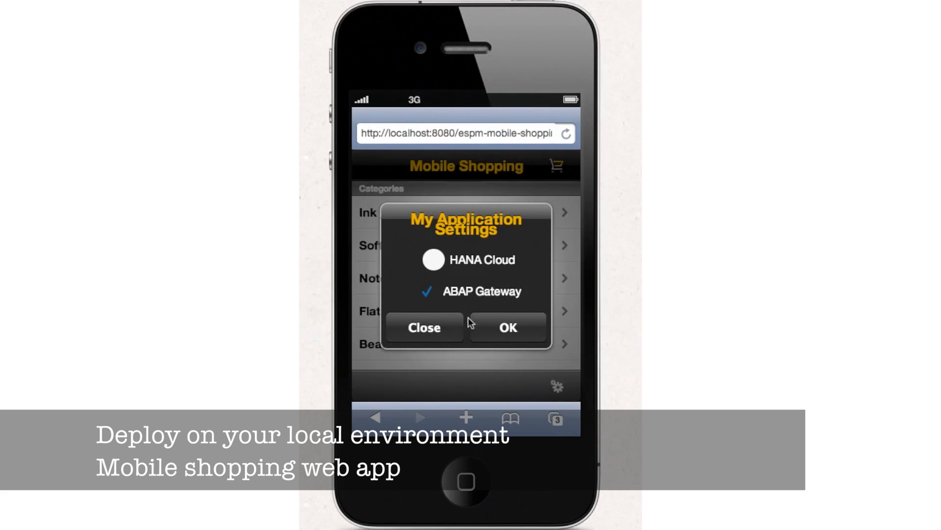
pyautogui.click(508, 329)
# Add Beam Breaker B-1 from the Beamer category to the cart
pyautogui.click(381, 216)
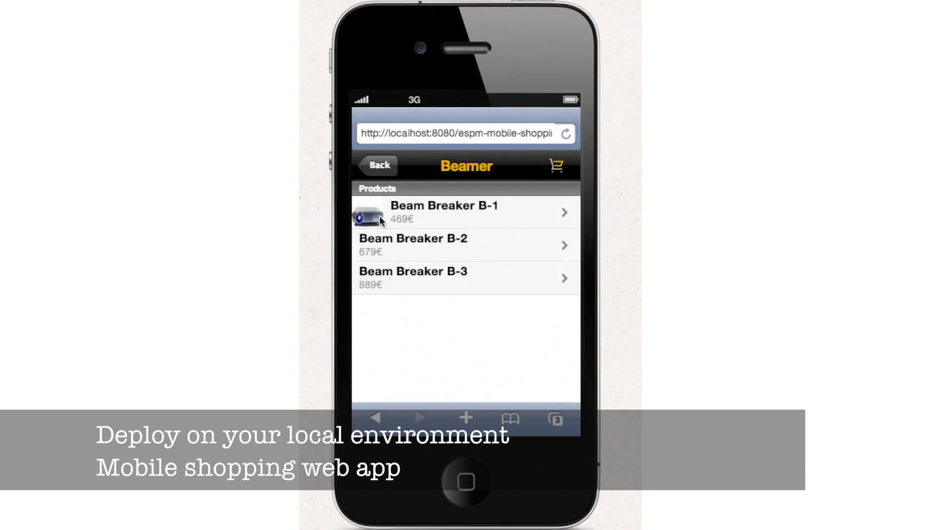
pyautogui.click(380, 216)
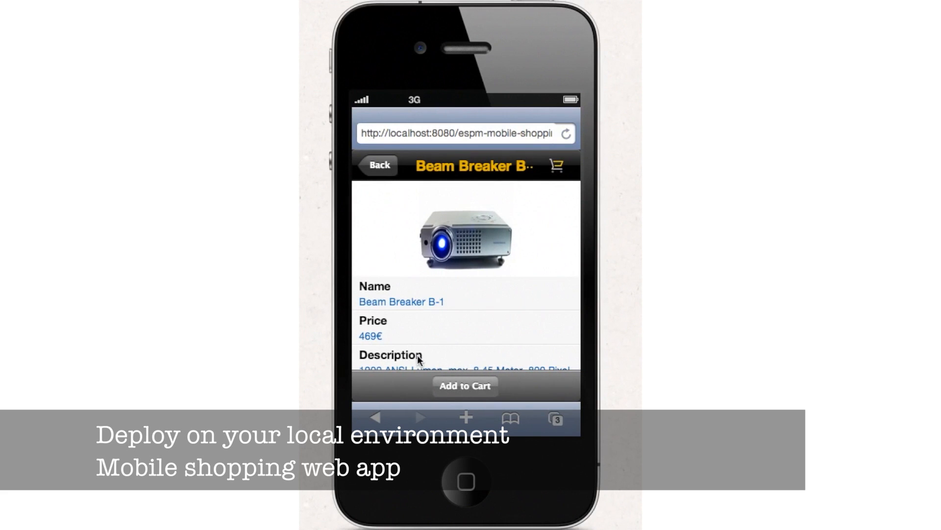
pyautogui.click(459, 391)
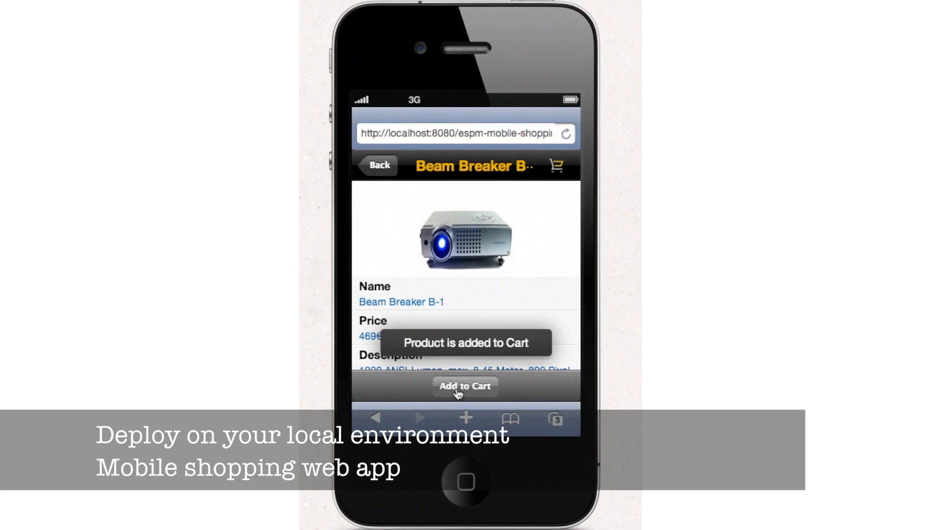
pyautogui.click(557, 166)
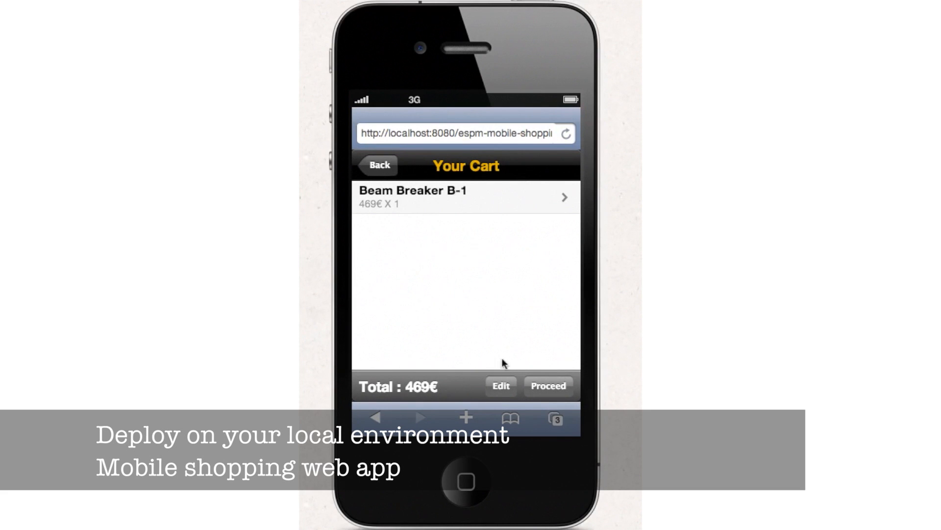
# Check out with the customer's e-mail and dismiss the unknown e-mail error
pyautogui.click(553, 392)
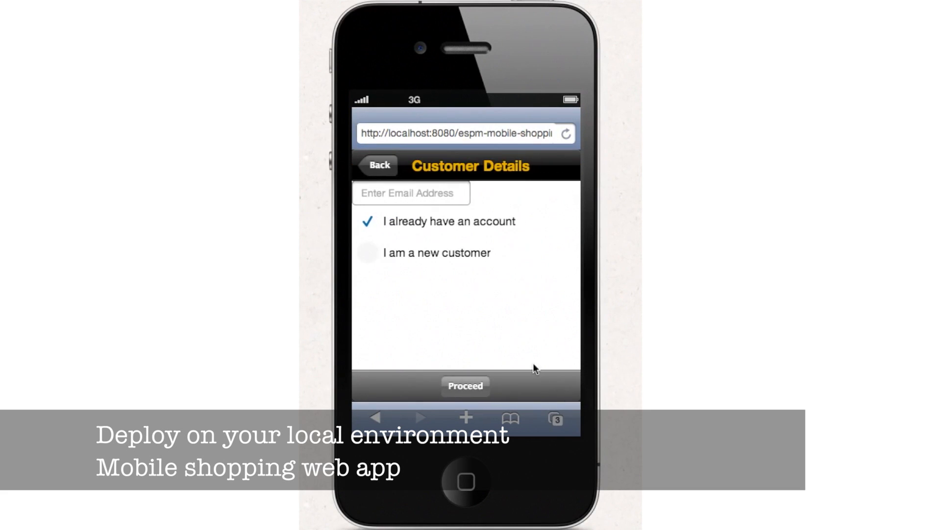
pyautogui.click(401, 197)
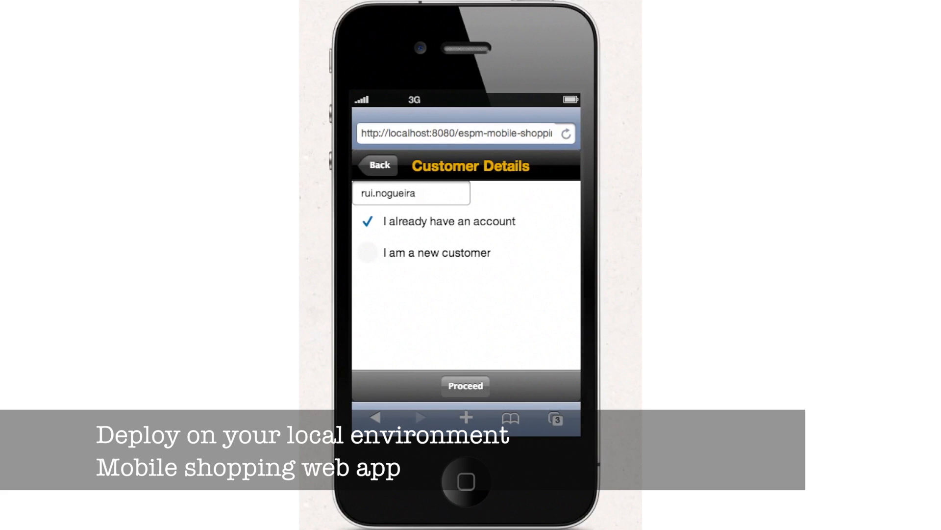
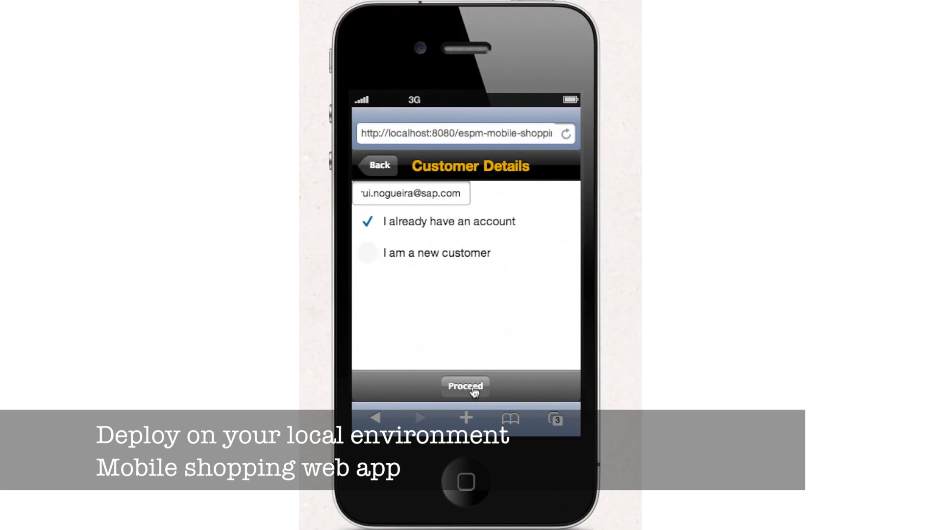
pyautogui.click(474, 389)
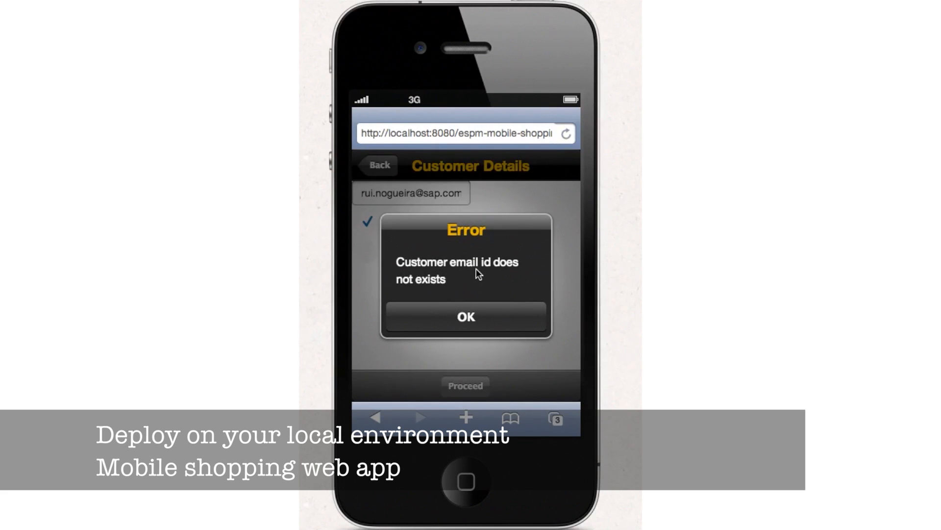
pyautogui.click(471, 318)
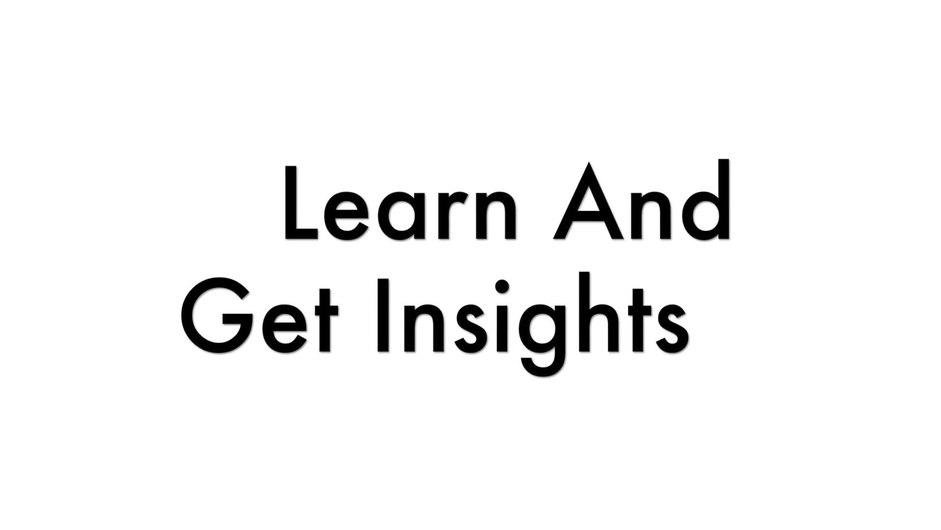
# Open Software > Smart Design in the simulator, then scroll through the Order.view.js code
pyautogui.click(372, 245)
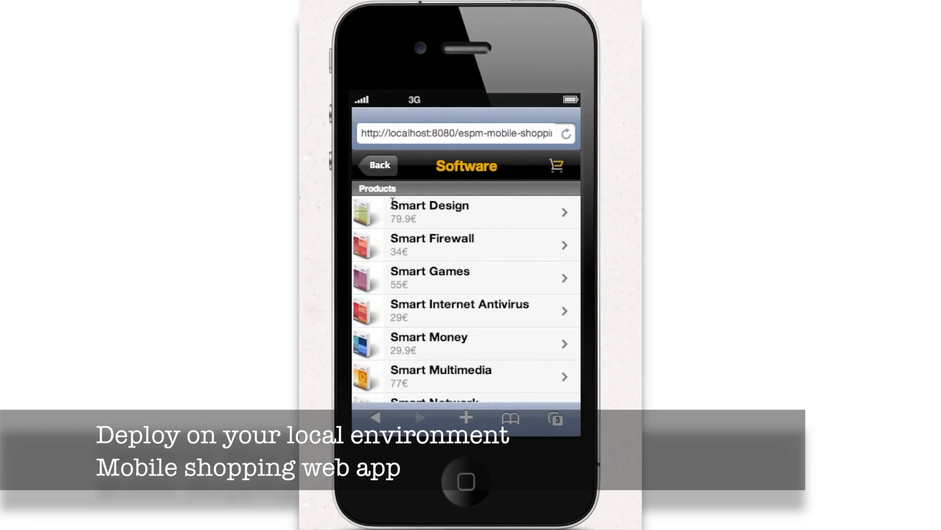
pyautogui.click(392, 205)
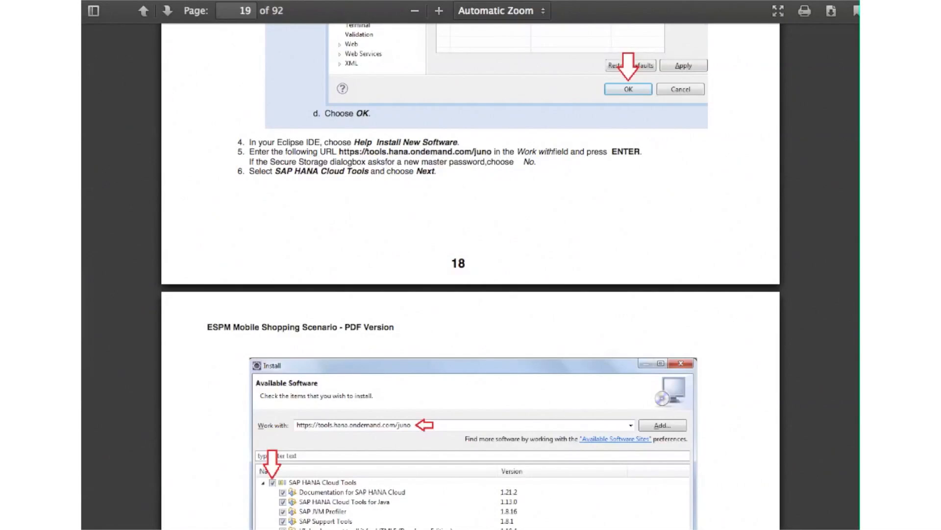
pyautogui.scroll(-5, 470, 275)
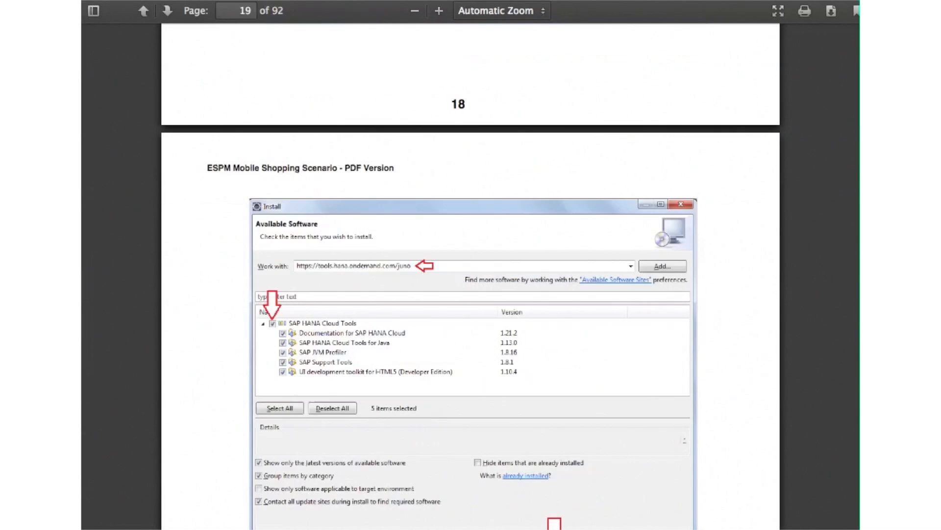
pyautogui.scroll(-3, 471, 274)
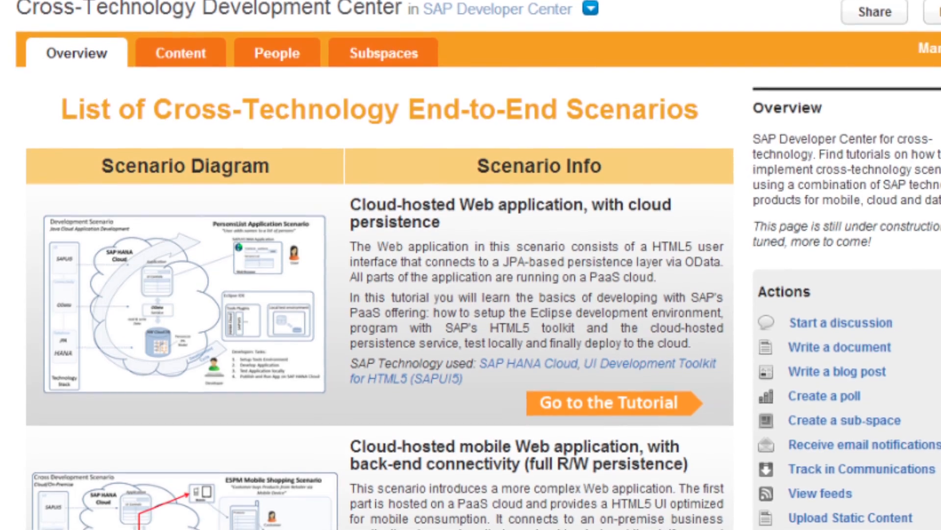